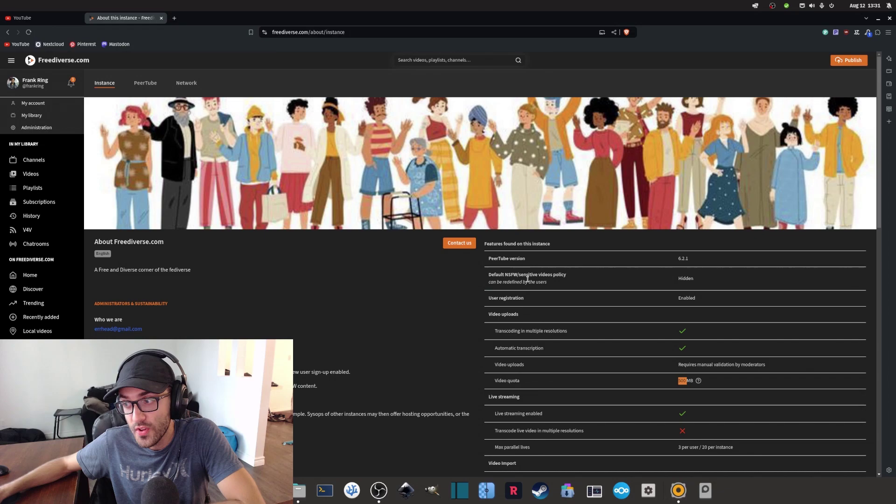
- Read the instance terms, highlighting 'fedposting' and the rule on content prohibited by US law
scroll(529, 278, "down", 3)
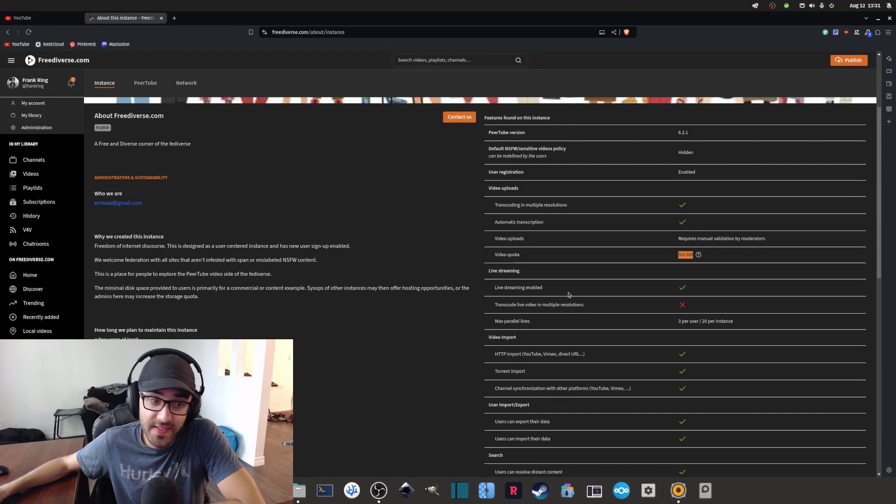
scroll(568, 295, "up", 3)
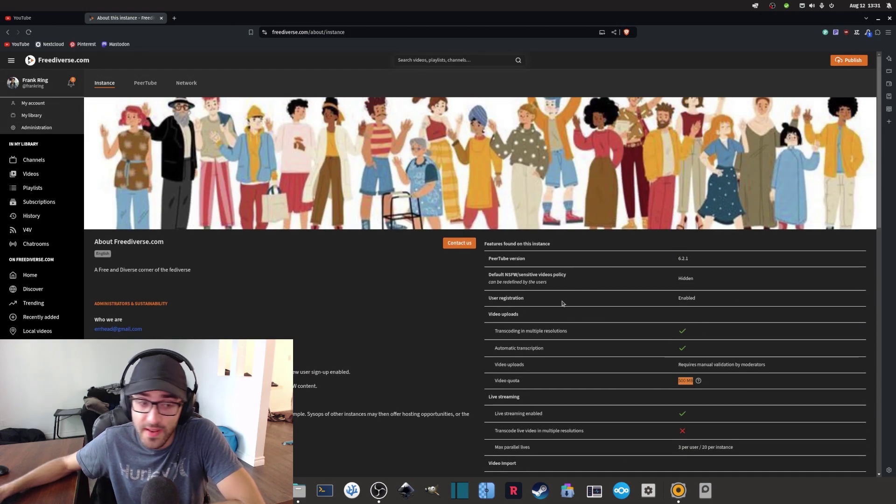
scroll(509, 274, "down", 2)
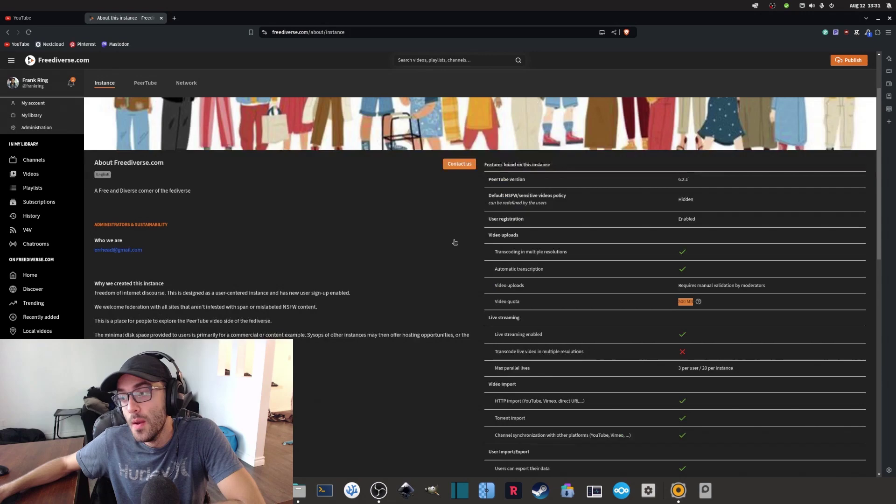
scroll(454, 242, "up", 1)
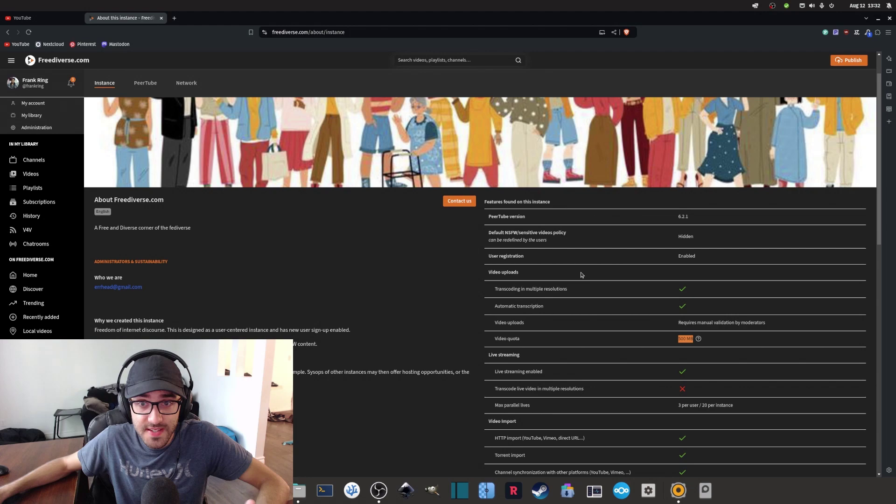
scroll(581, 275, "up", 2)
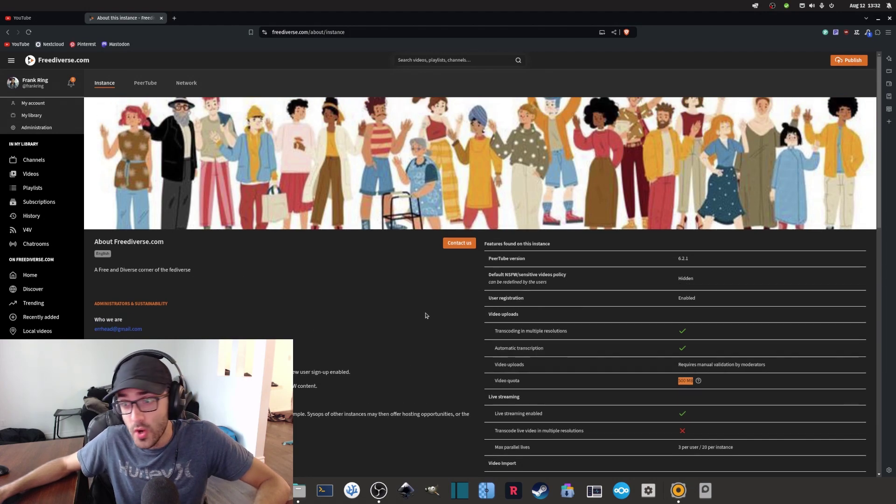
scroll(425, 309, "down", 3)
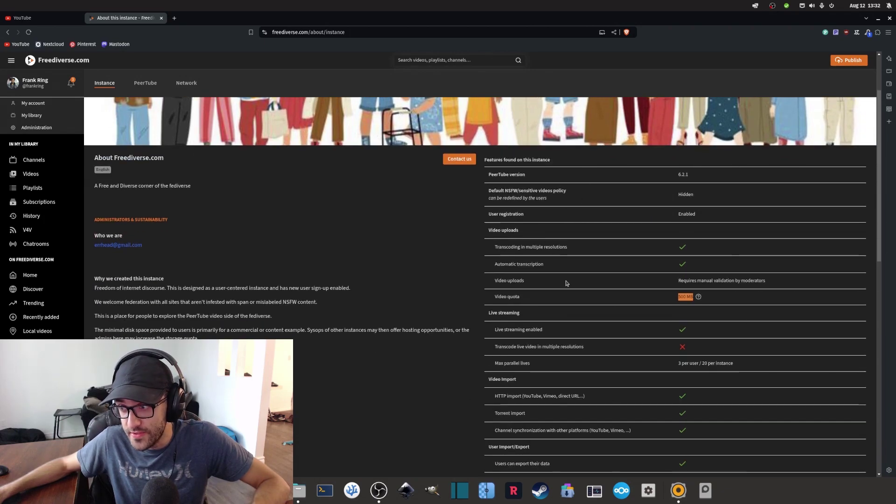
scroll(567, 283, "down", 3)
scroll(593, 259, "down", 2)
scroll(304, 240, "down", 2)
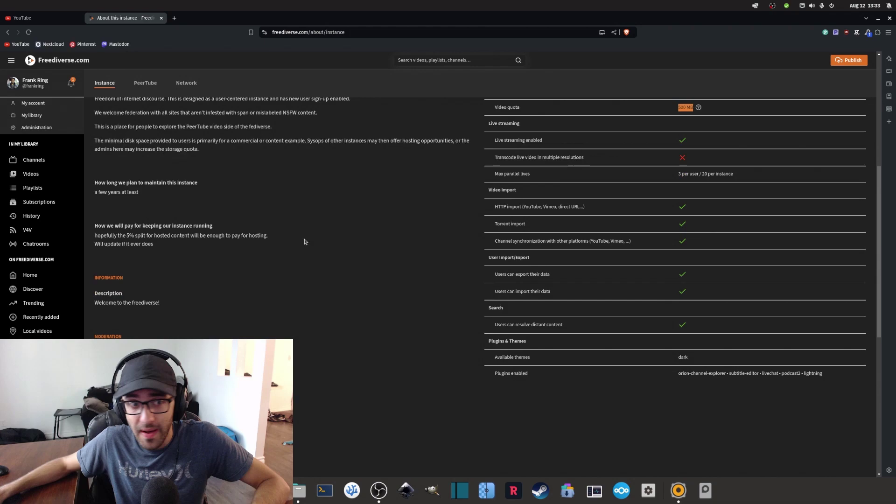
scroll(266, 227, "down", 3)
scroll(179, 208, "down", 4)
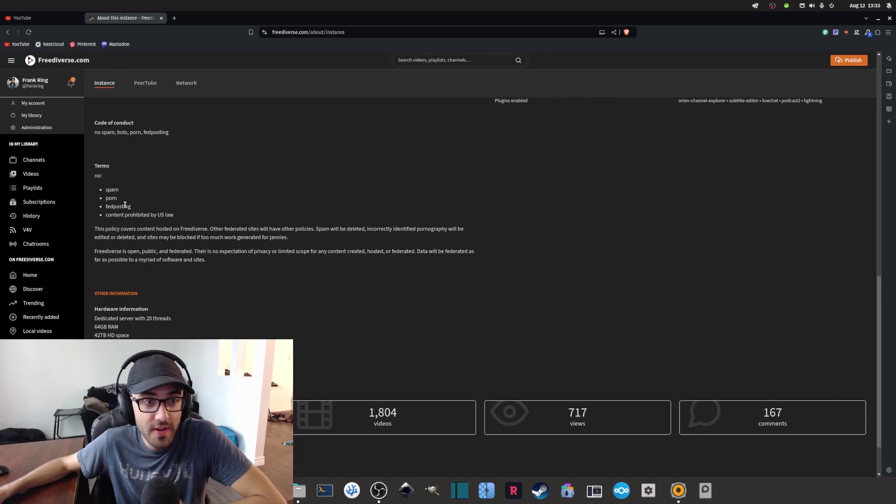
double_click(125, 206)
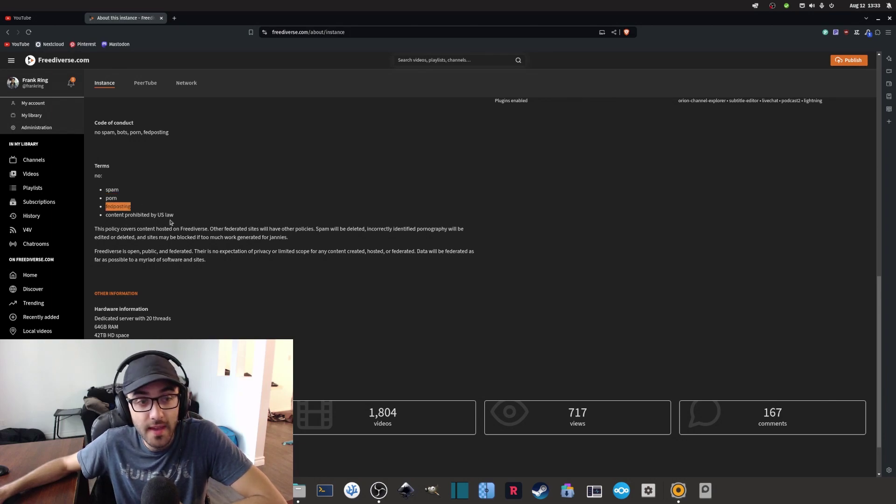
left_click_drag(174, 215, 128, 216)
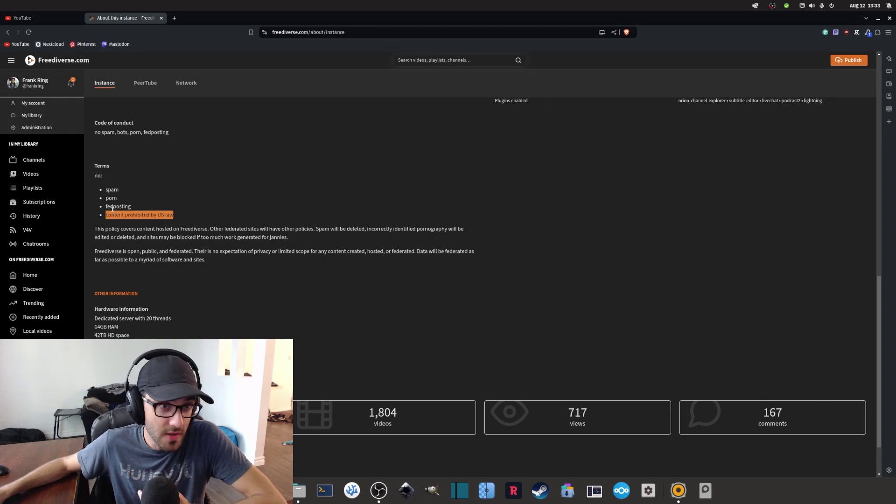
scroll(112, 208, "up", 3)
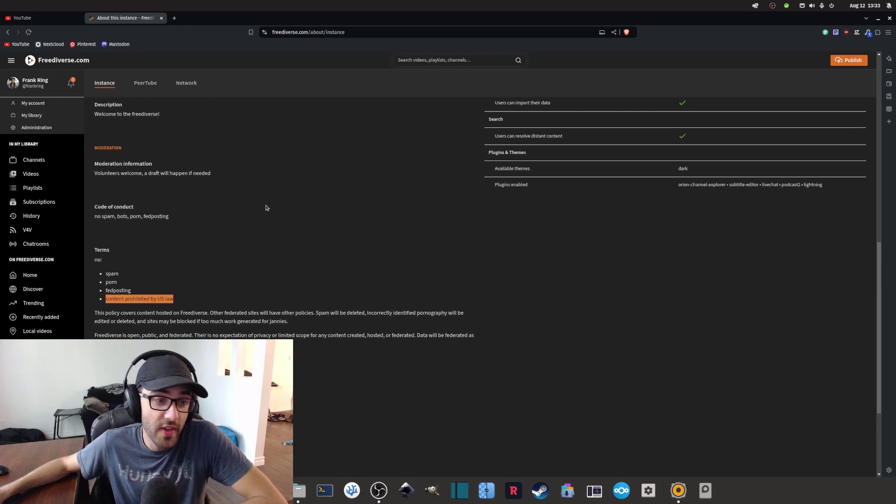
scroll(383, 311, "up", 10)
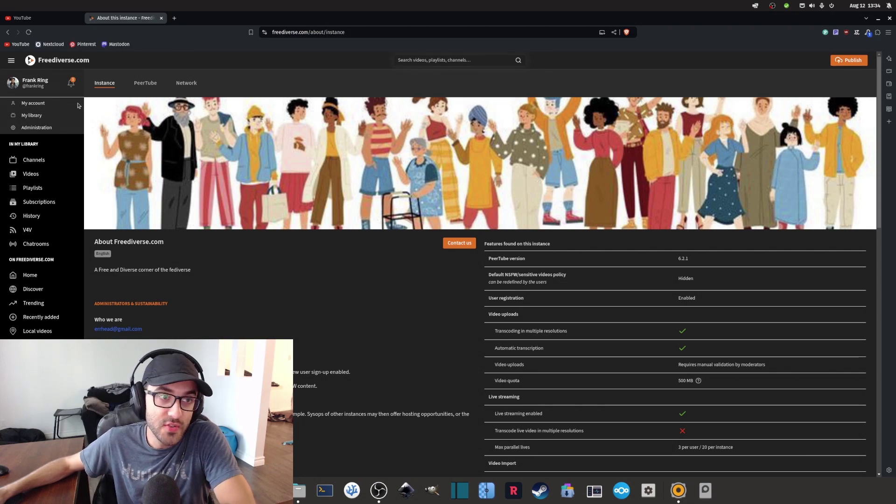
- Go via My account to My library's Channels tab showing the Frank Ring channel
left_click(41, 86)
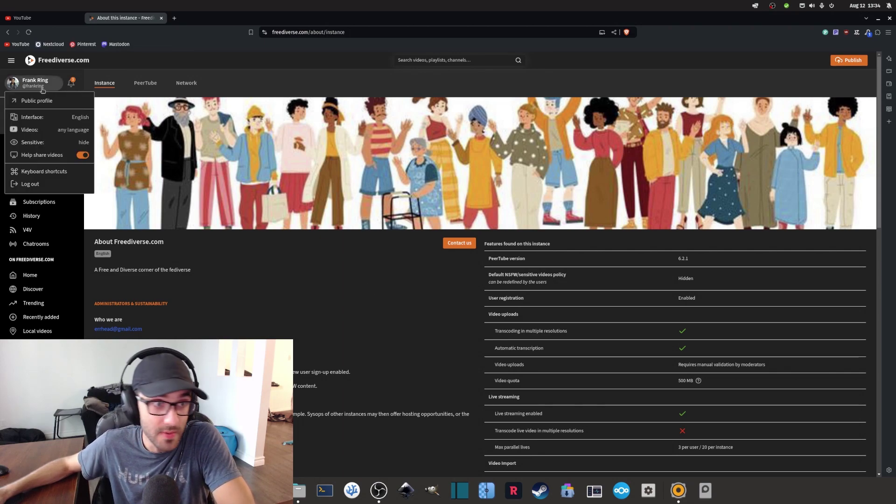
left_click(42, 85)
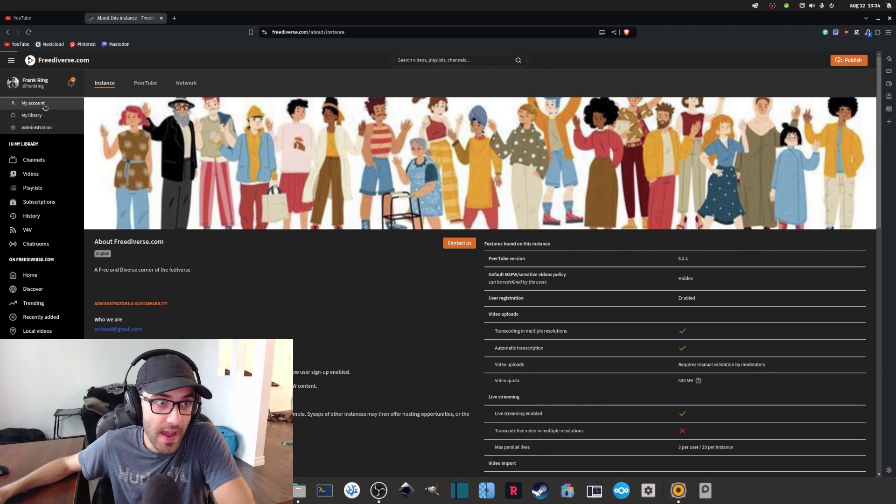
left_click(43, 105)
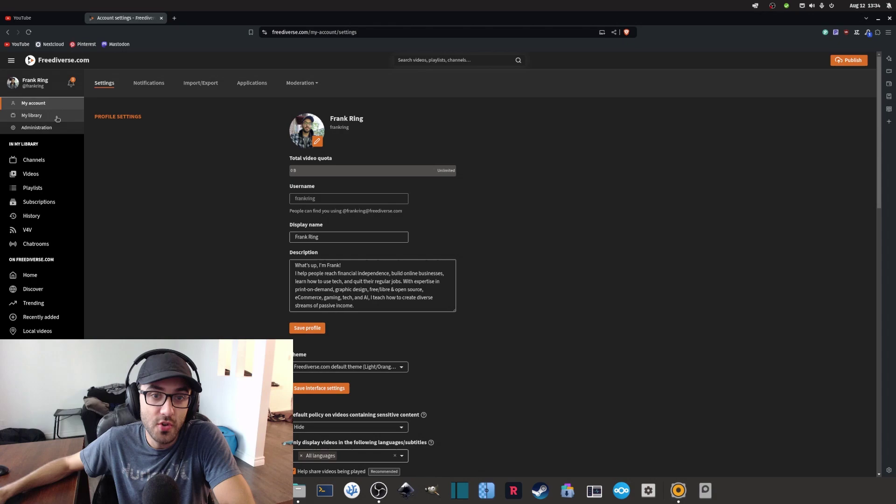
left_click(35, 126)
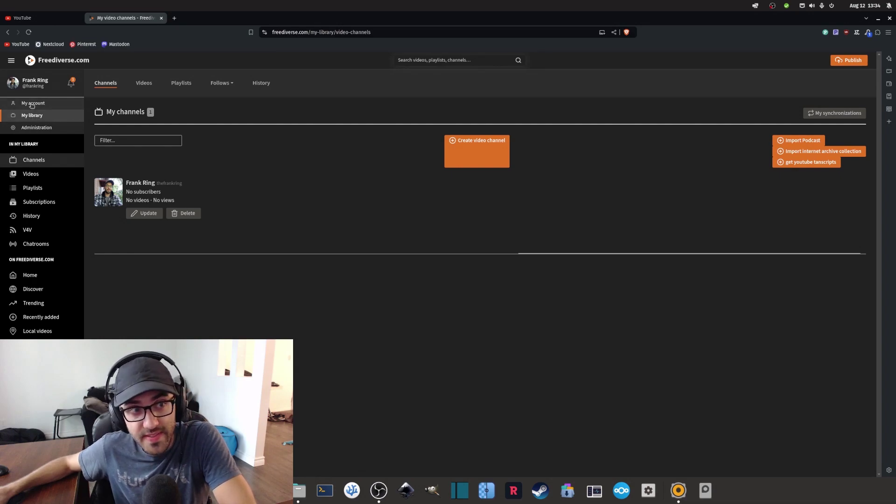
left_click(36, 117)
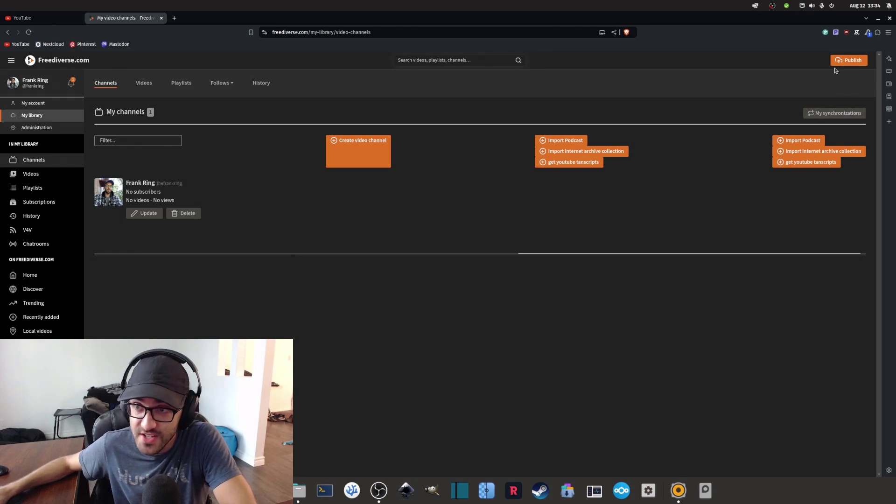
- Start a new channel synchronization and copy the YouTube channel's web address
left_click(830, 115)
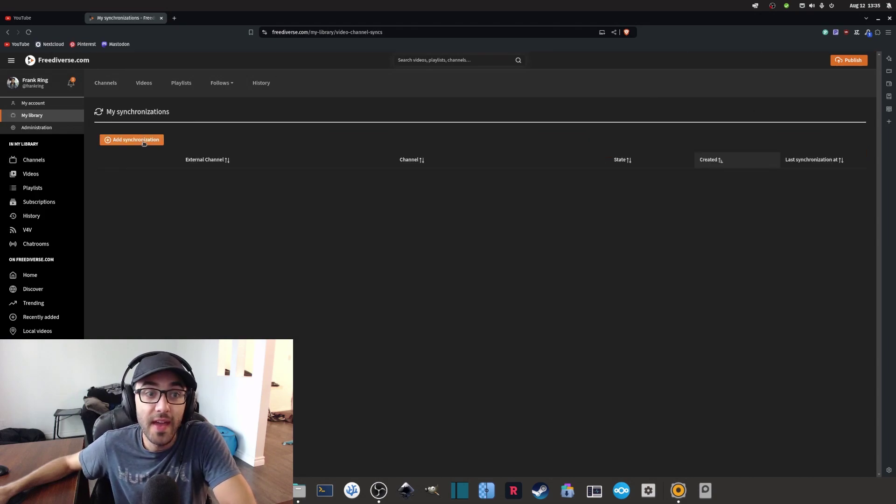
left_click(143, 143)
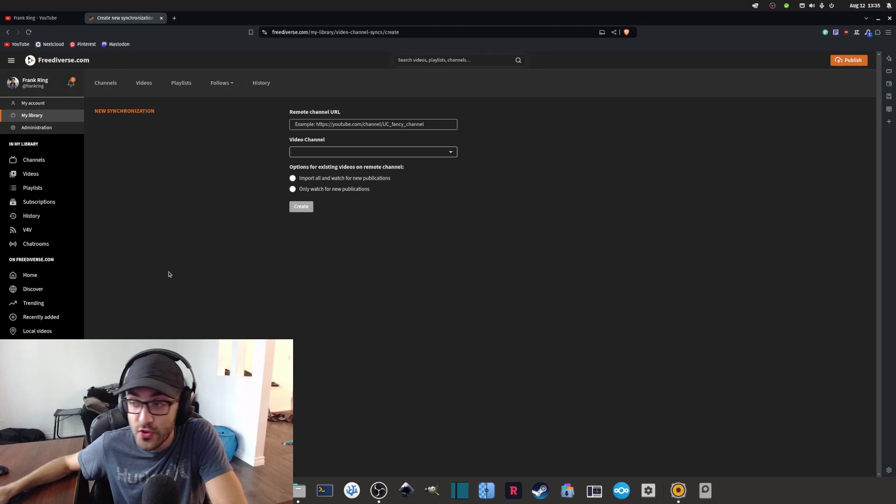
left_click(41, 19)
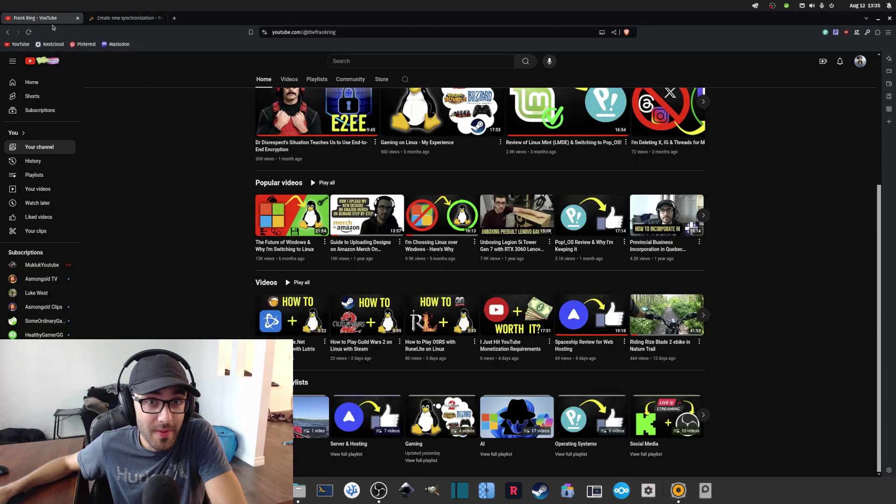
left_click(348, 32)
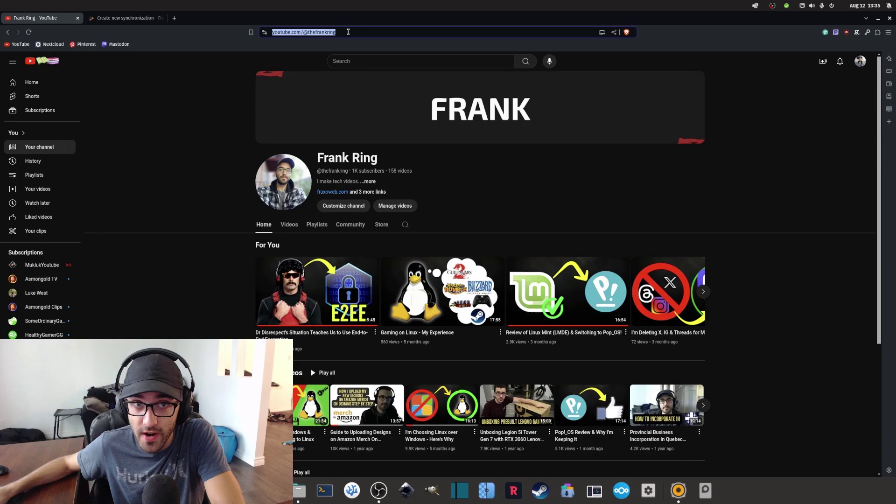
scroll(613, 301, "down", 5)
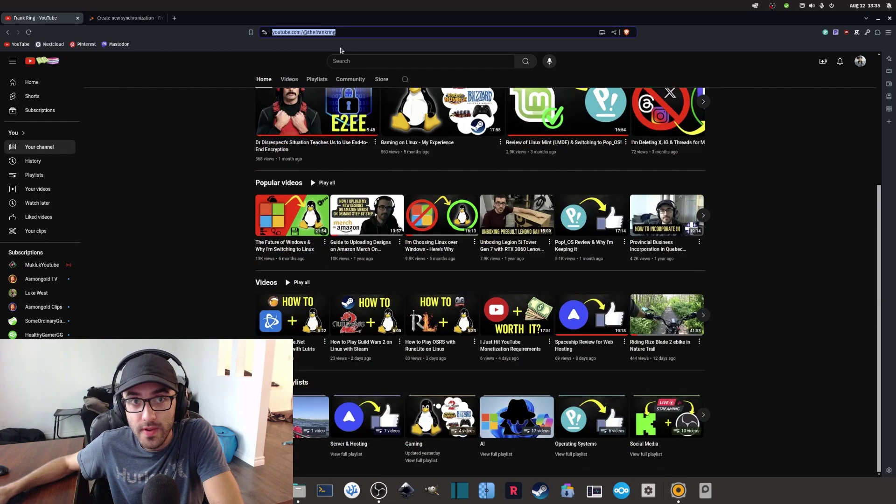
scroll(613, 301, "up", 5)
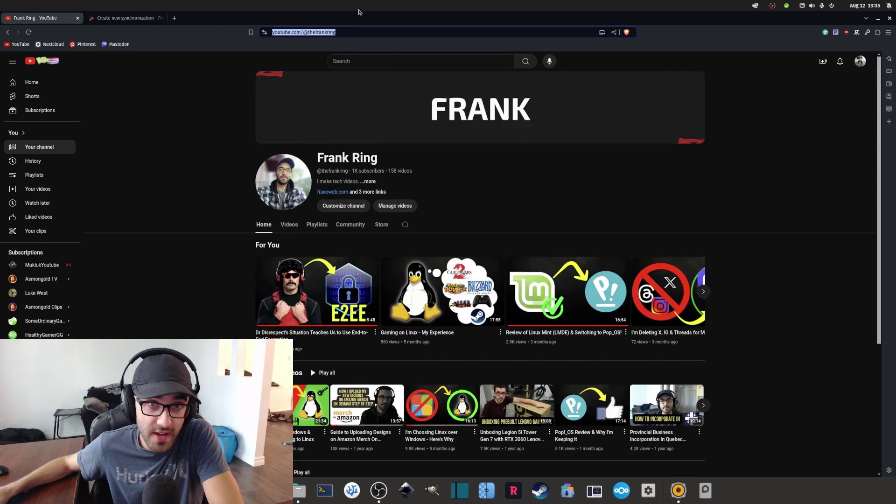
- Fill the form with the YouTube URL, the Frank Ring channel, and Import all and watch
left_click(125, 18)
left_click(322, 125)
type("https://www.youtube.com/@thefrankring")
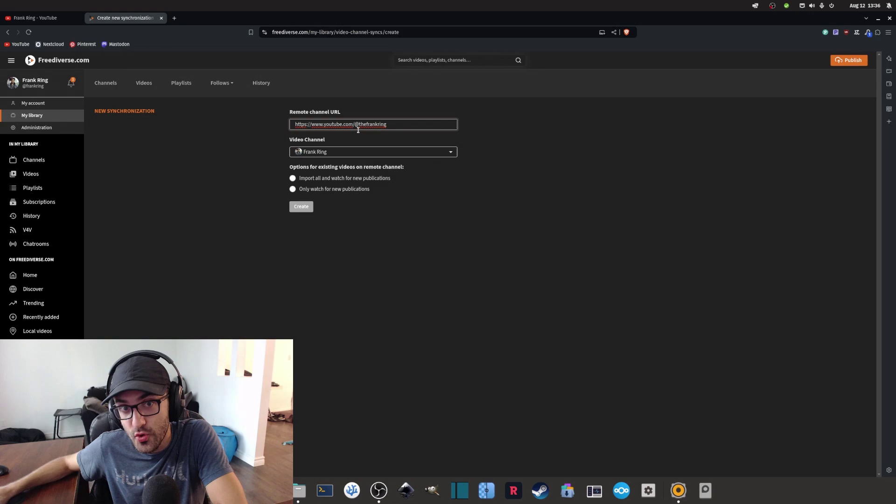
left_click(324, 152)
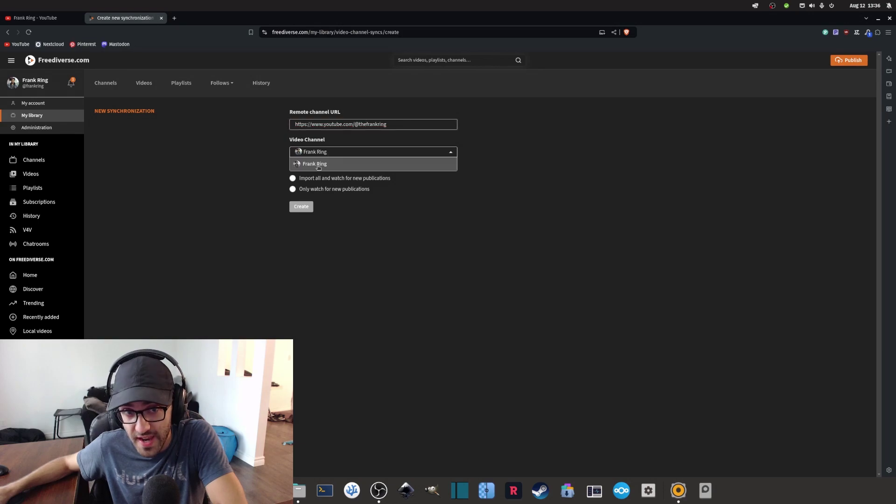
left_click(318, 166)
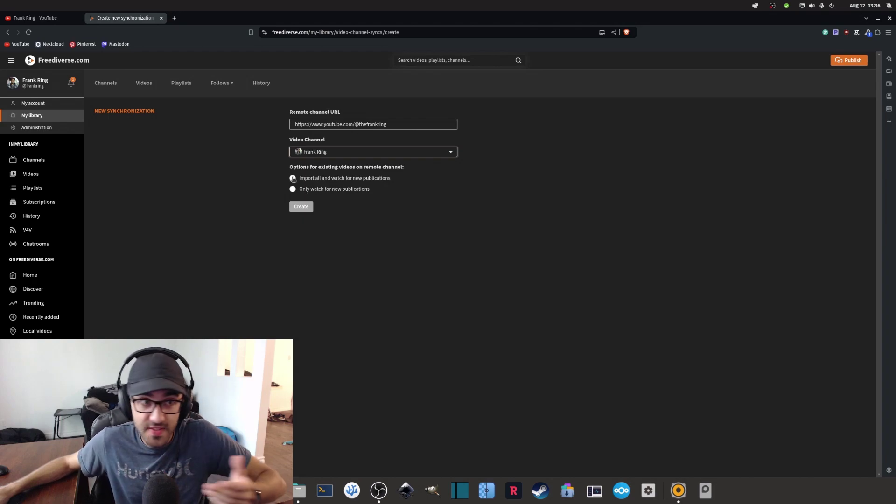
left_click(293, 178)
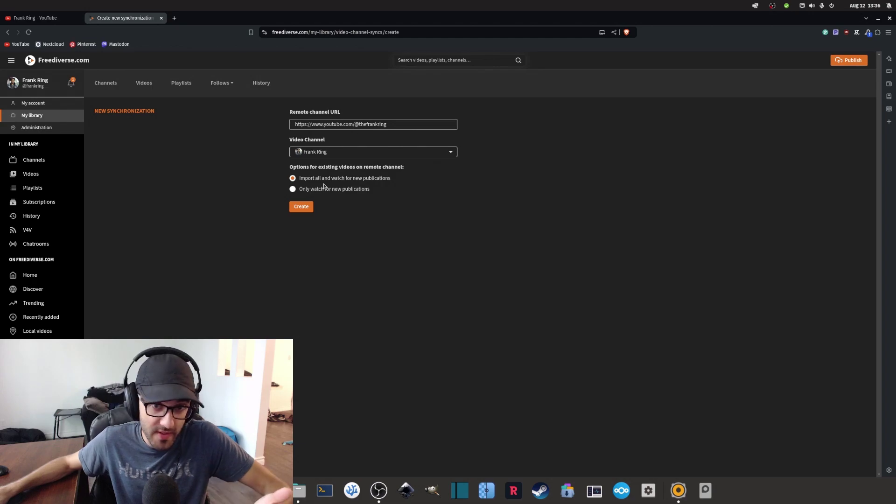
- Create the YouTube-to-Frank Ring synchronization and return to the synchronizations list
left_click(300, 207)
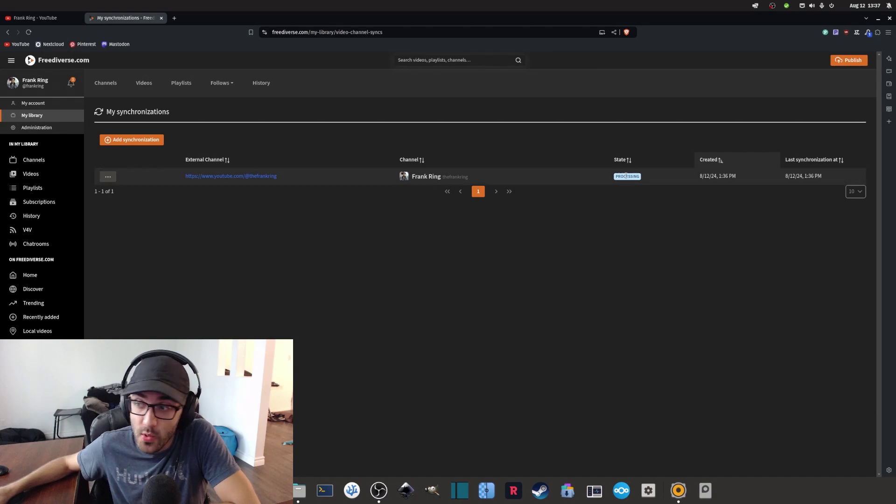
key("ctrl+shift+Tab")
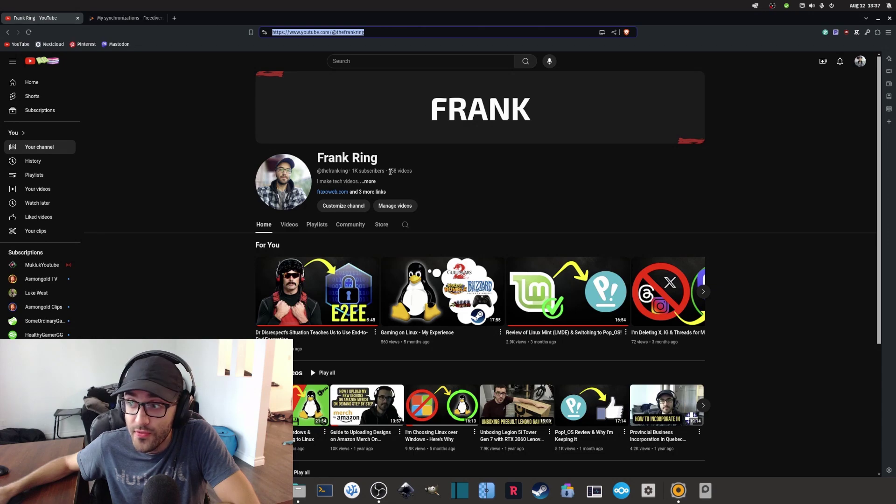
left_click(121, 19)
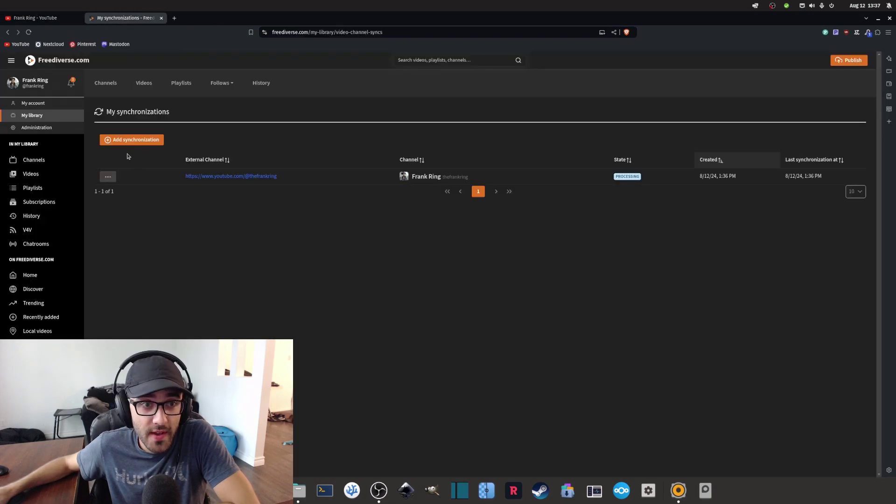
- List the new sync's imports and reload to see the five pending imports
left_click(108, 176)
left_click(130, 192)
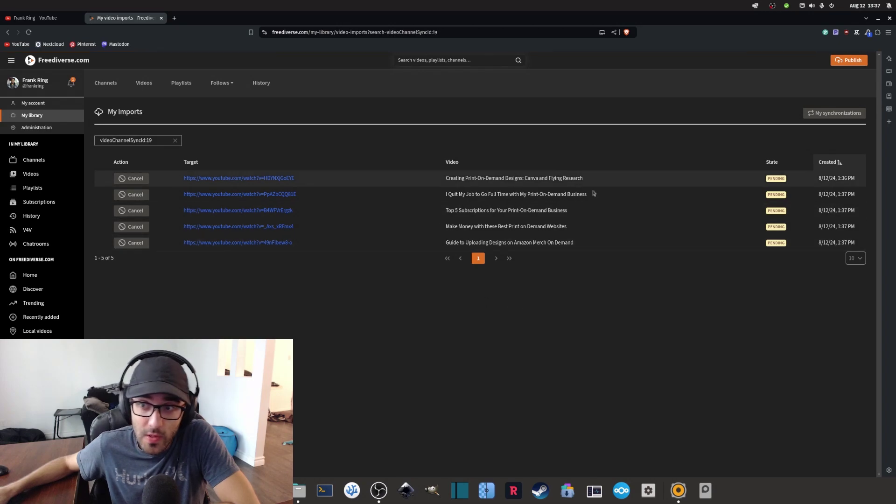
left_click(28, 34)
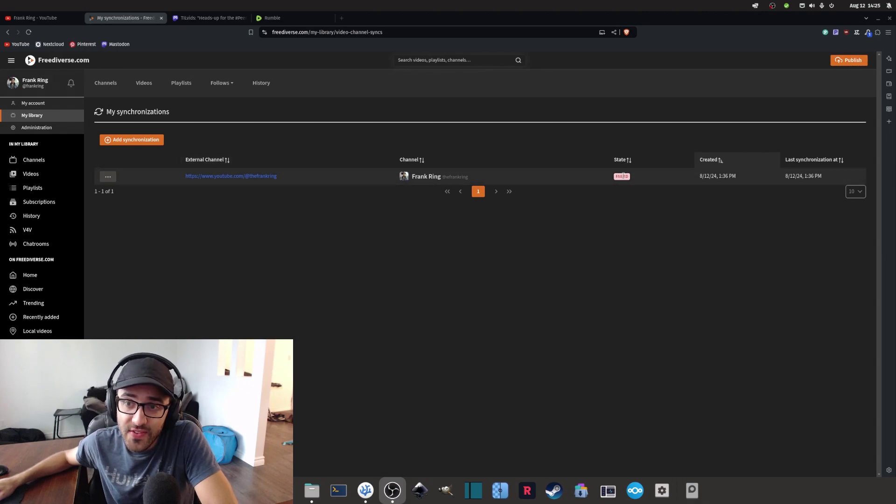
- Check that Frank Ring now has 152 videos, then return to My synchronizations
left_click(34, 160)
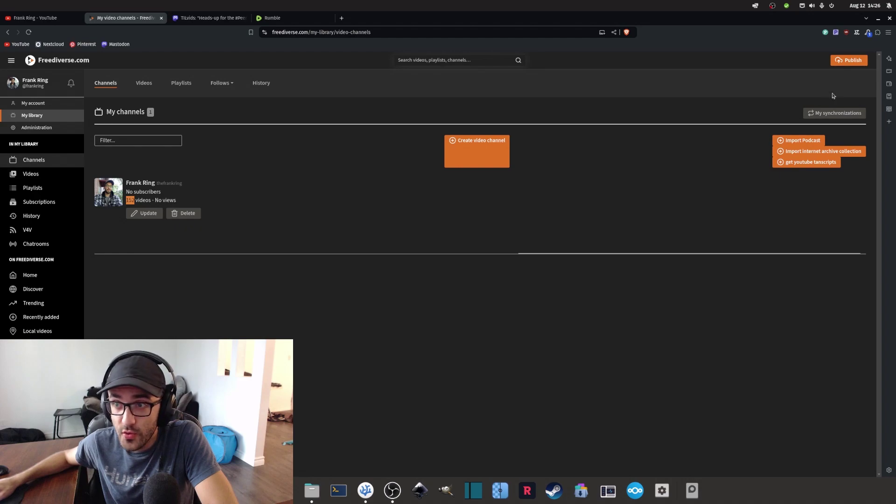
left_click(828, 113)
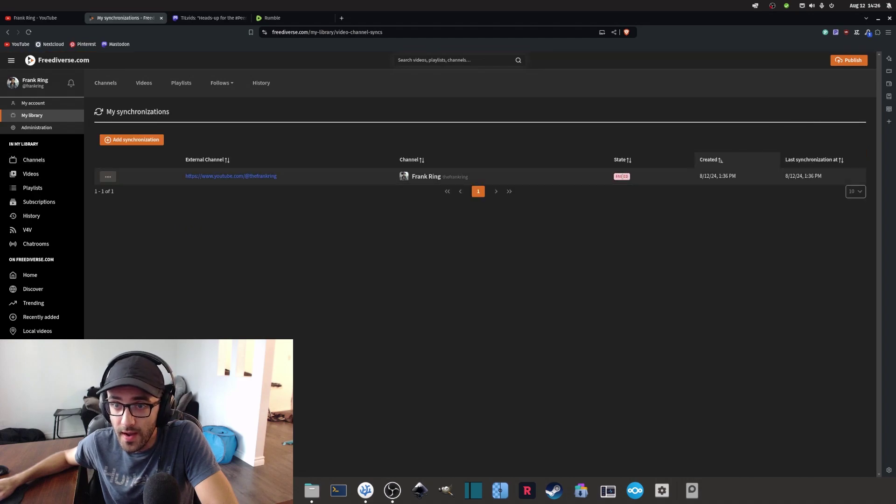
- List the YouTube sync's 158 imports at 100 rows per page and scroll through them
left_click(108, 177)
left_click(138, 192)
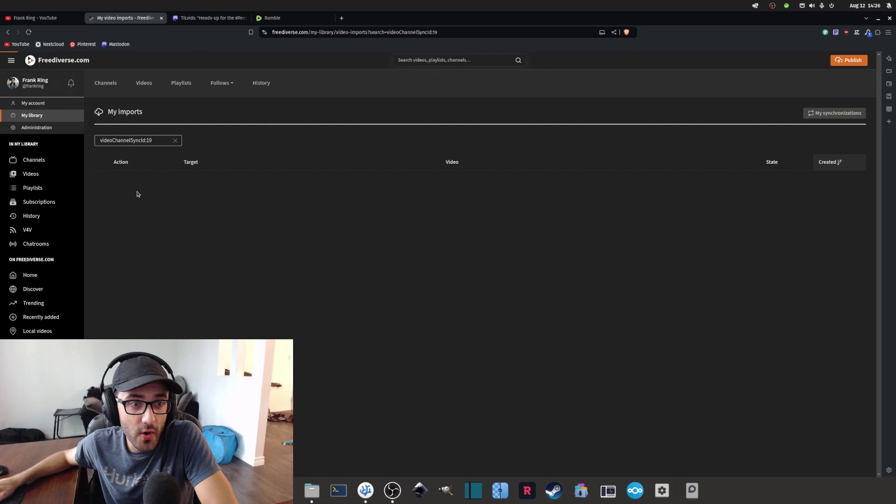
left_click(863, 340)
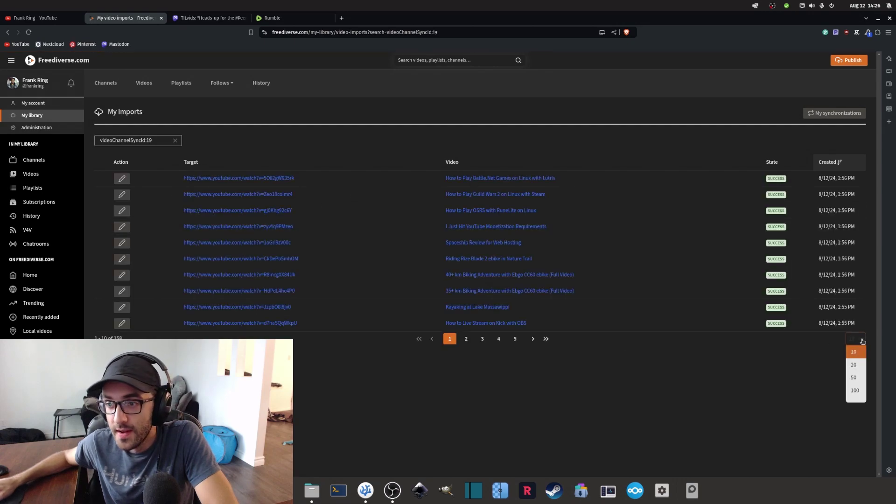
left_click(855, 390)
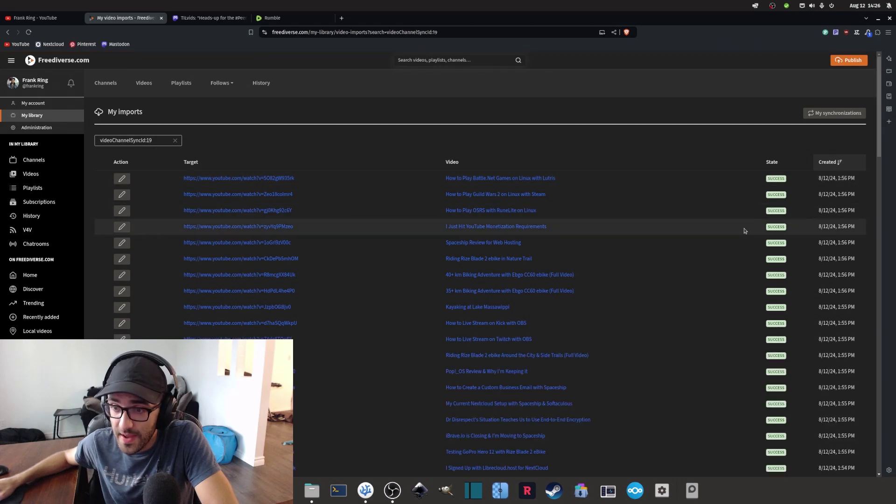
scroll(745, 231, "down", 5)
scroll(747, 224, "down", 2)
scroll(756, 220, "down", 1)
scroll(766, 200, "down", 1)
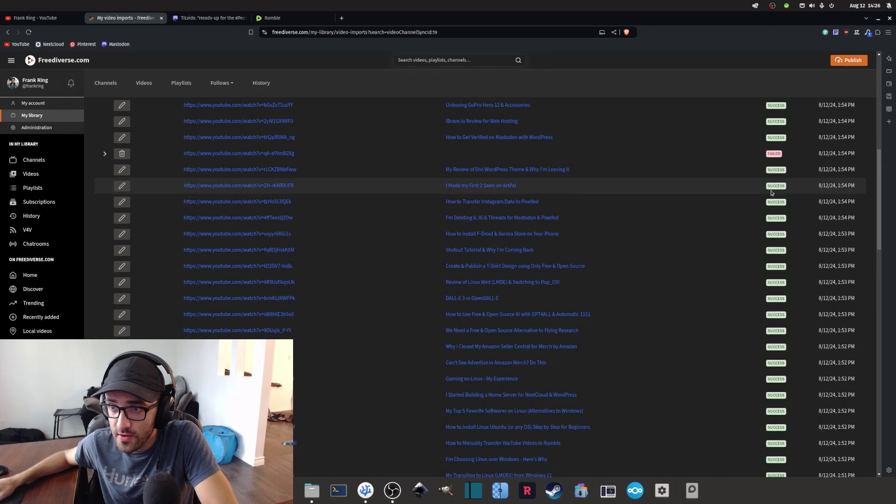
scroll(775, 206, "down", 3)
scroll(779, 220, "down", 3)
scroll(782, 233, "down", 3)
scroll(787, 249, "down", 2)
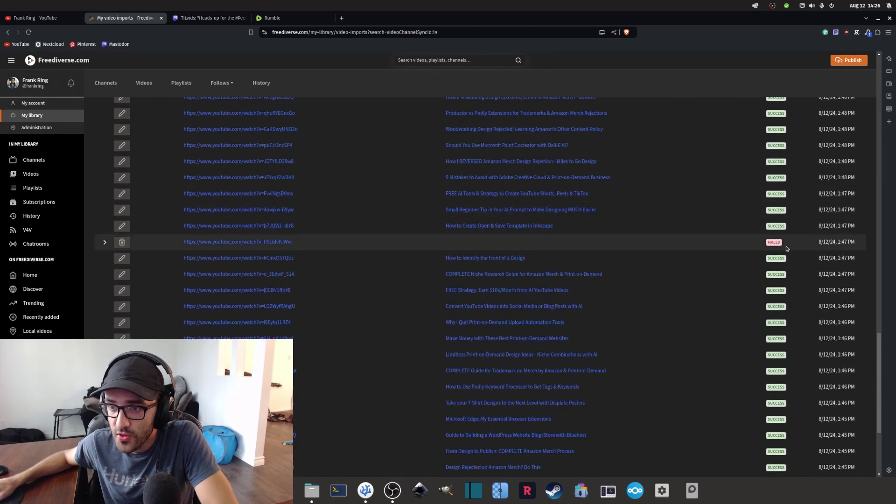
scroll(794, 262, "down", 5)
scroll(784, 280, "down", 3)
scroll(777, 267, "down", 3)
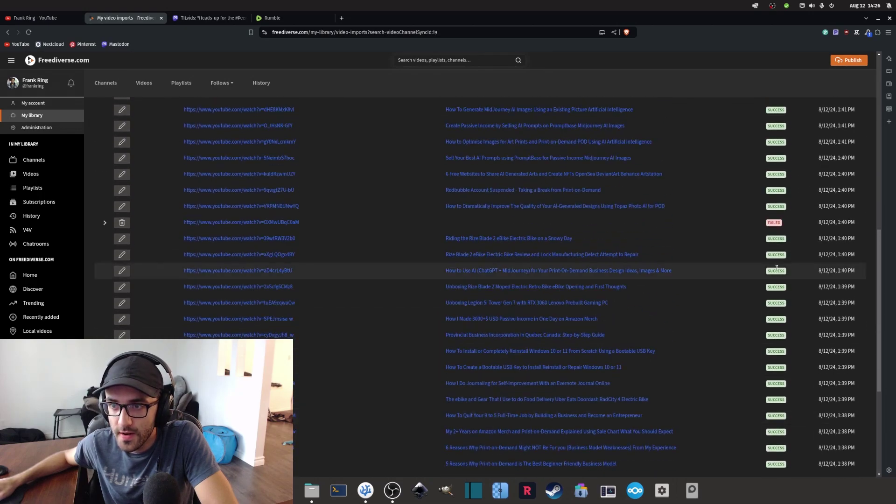
scroll(778, 268, "up", 4)
scroll(781, 270, "up", 4)
scroll(784, 270, "up", 4)
scroll(787, 272, "up", 4)
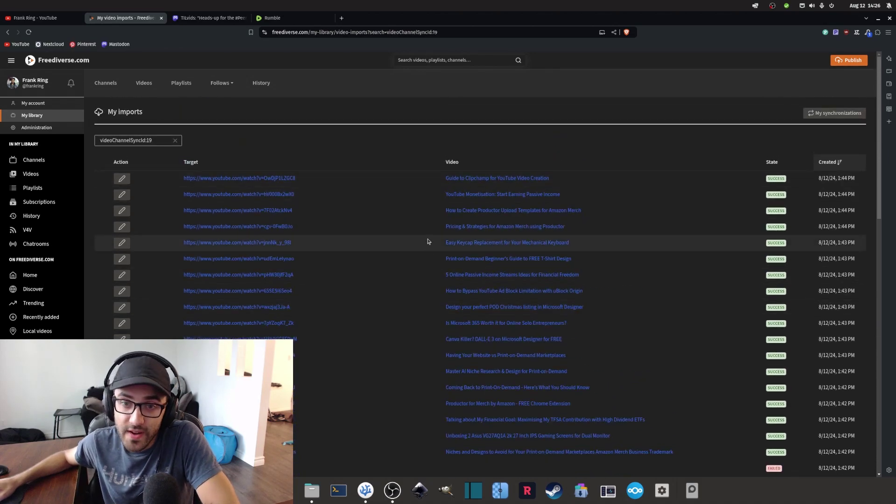
scroll(426, 240, "down", 3)
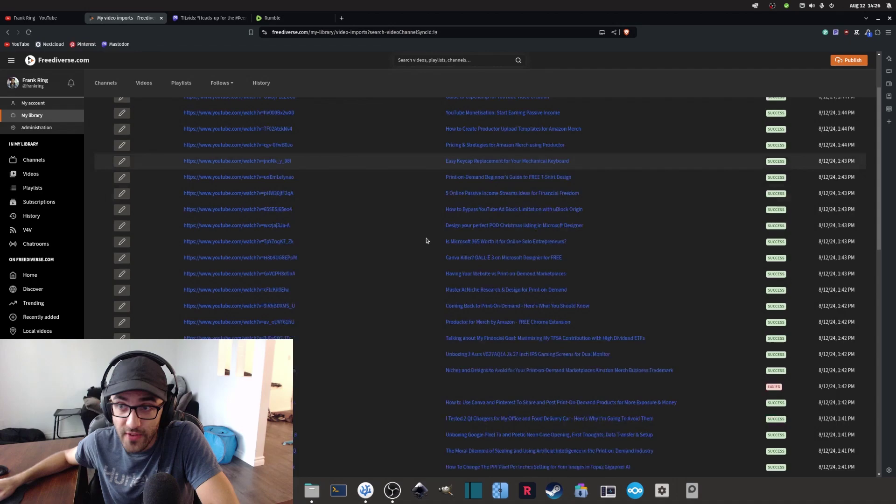
scroll(397, 225, "up", 3)
- Return to My synchronizations and open the YouTube sync's actions menu
left_click(59, 115)
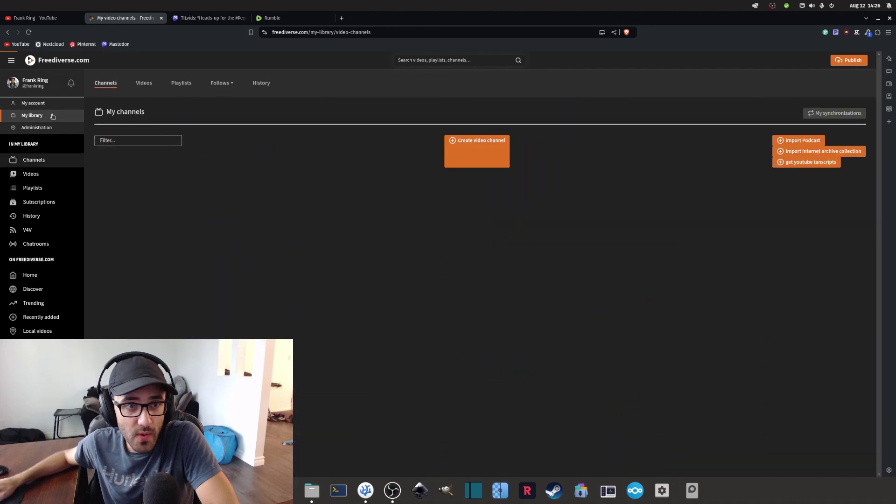
left_click(827, 116)
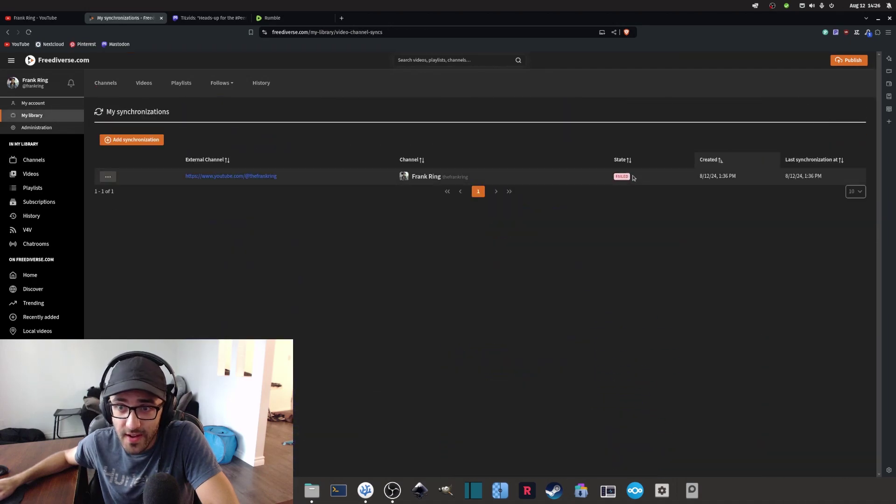
left_click(105, 178)
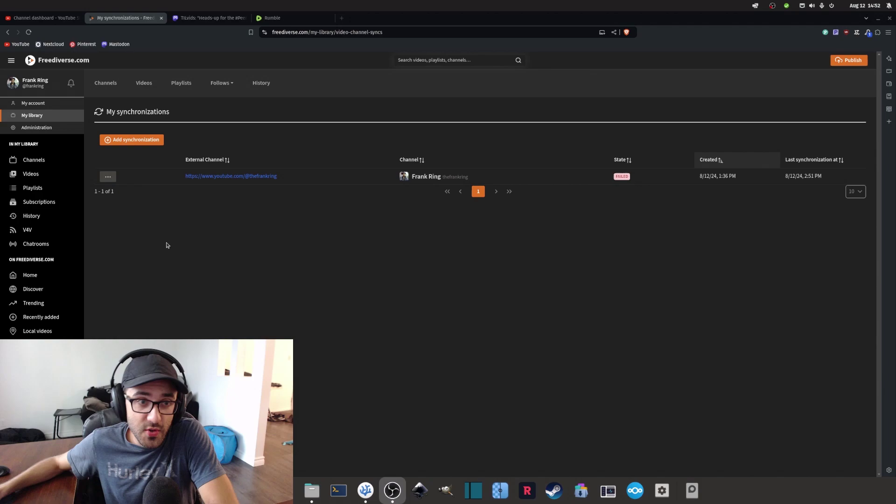
left_click(108, 177)
left_click(126, 192)
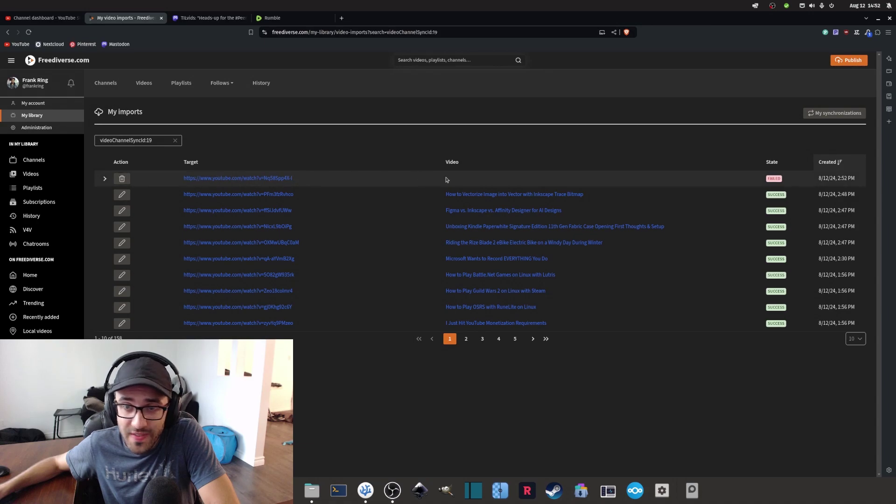
left_click(104, 178)
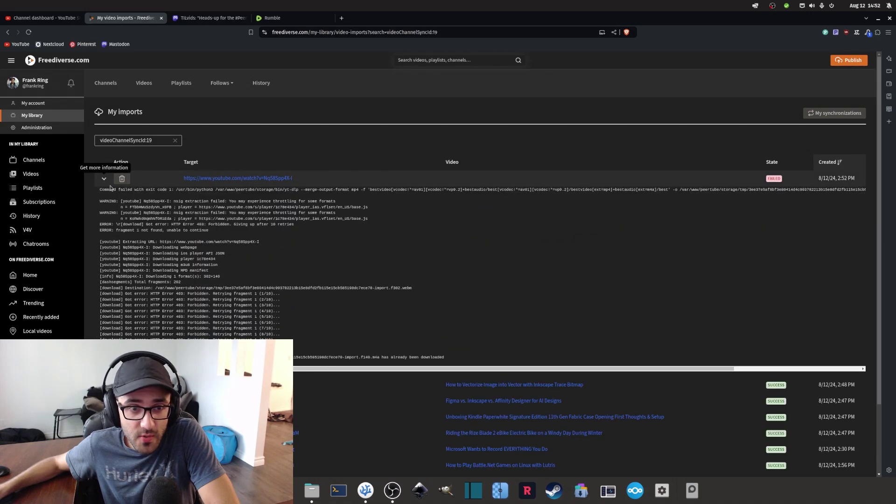
scroll(230, 257, "down", 2)
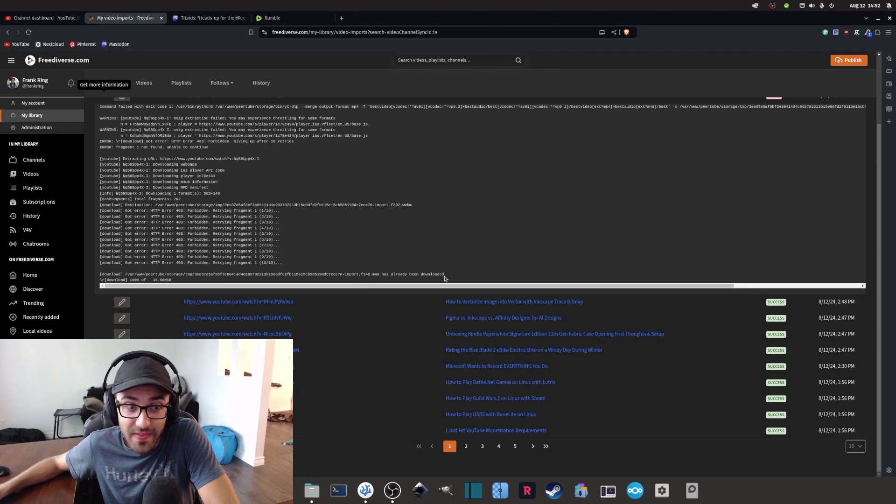
scroll(105, 125, "up", 3)
left_click(105, 125)
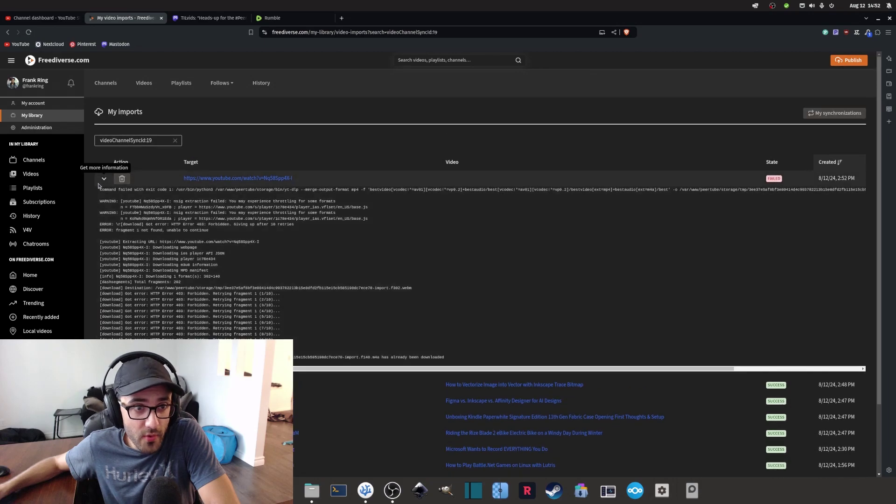
left_click(835, 113)
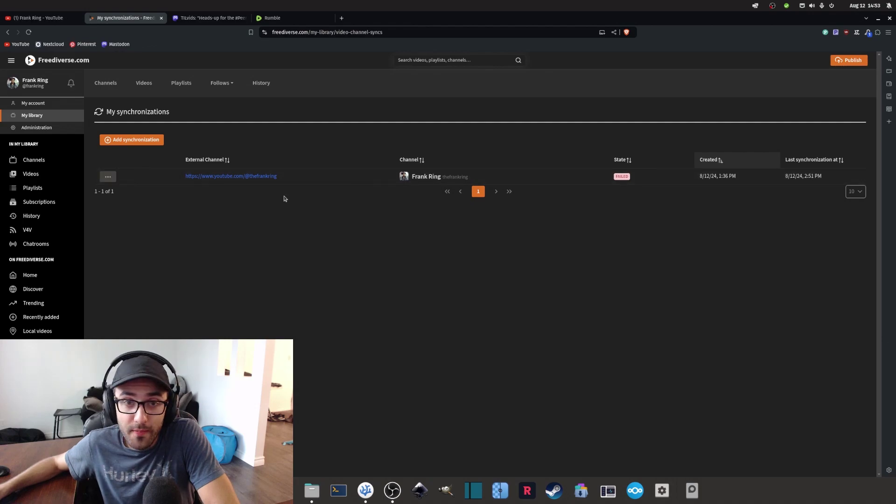
left_click(47, 18)
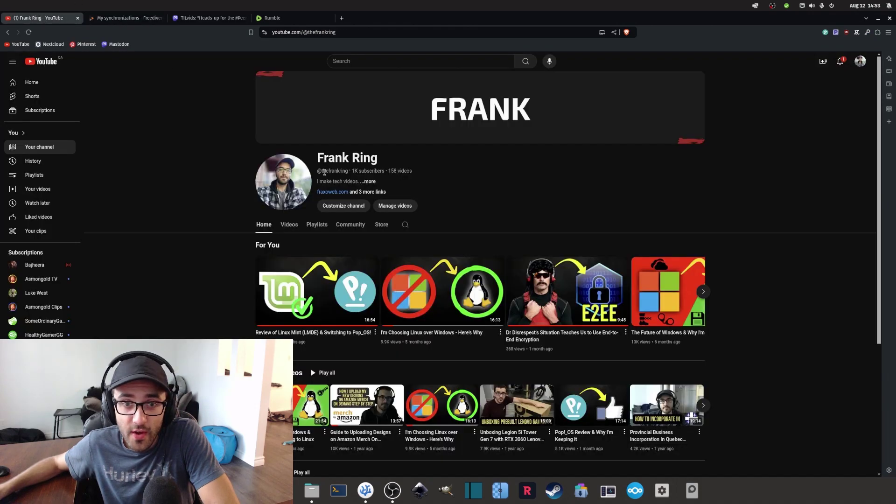
left_click(116, 19)
left_click(106, 175)
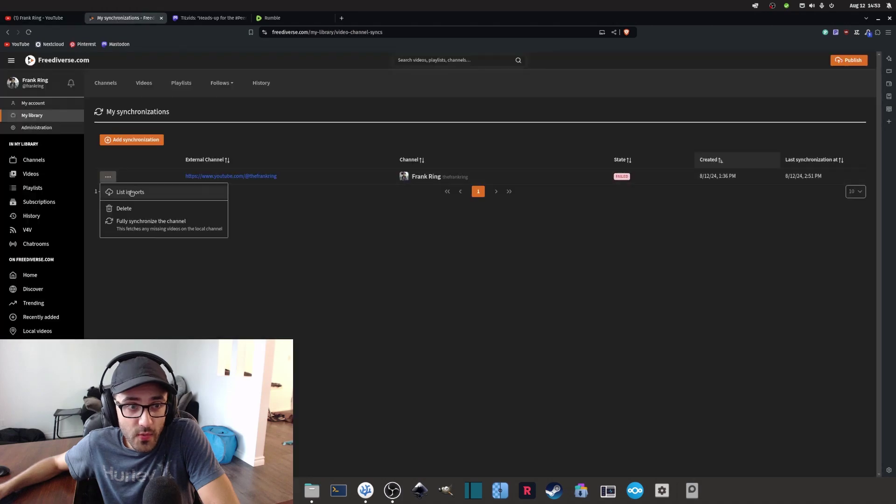
left_click(137, 195)
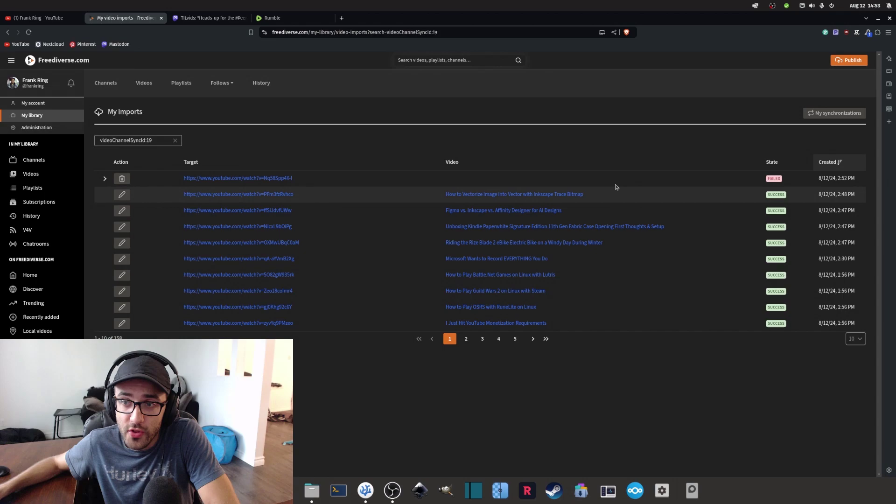
left_click(836, 113)
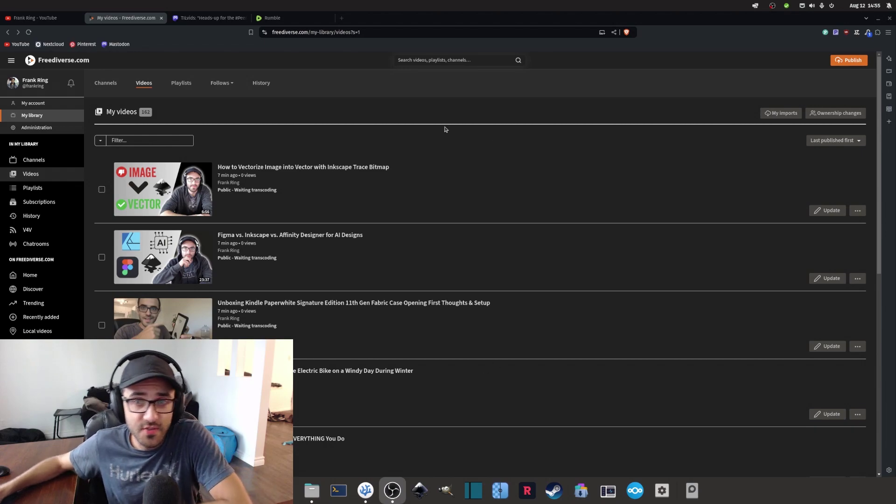
- Open the Inkscape Trace Bitmap video and highlight its transcoding and failed-to-play messages
left_click(314, 169)
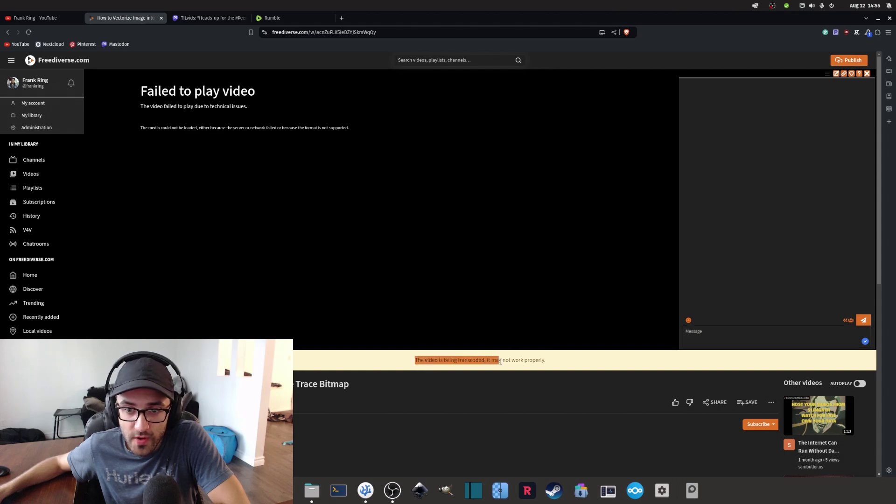
left_click_drag(500, 362, 543, 362)
left_click_drag(141, 94, 247, 110)
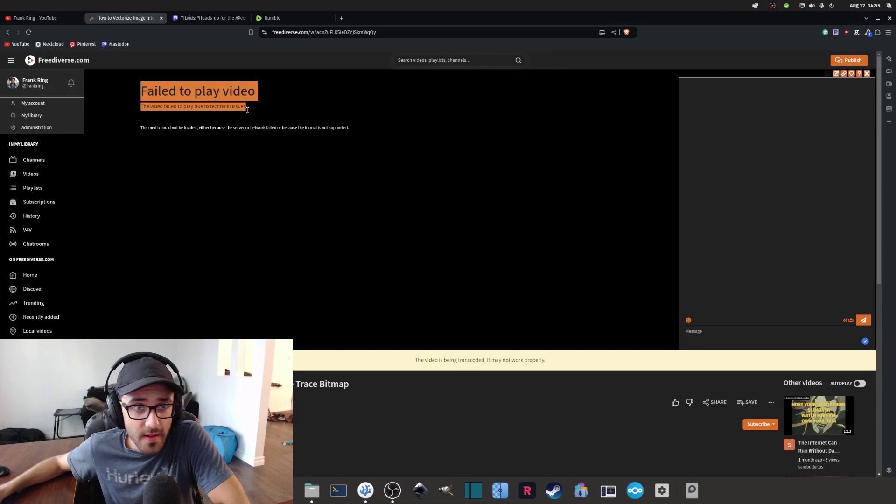
left_click(251, 110)
triple_click(179, 106)
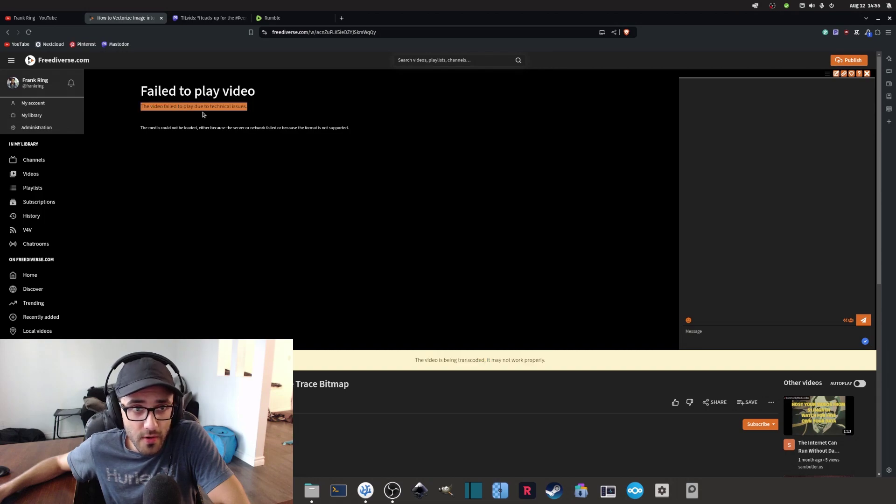
left_click(213, 116)
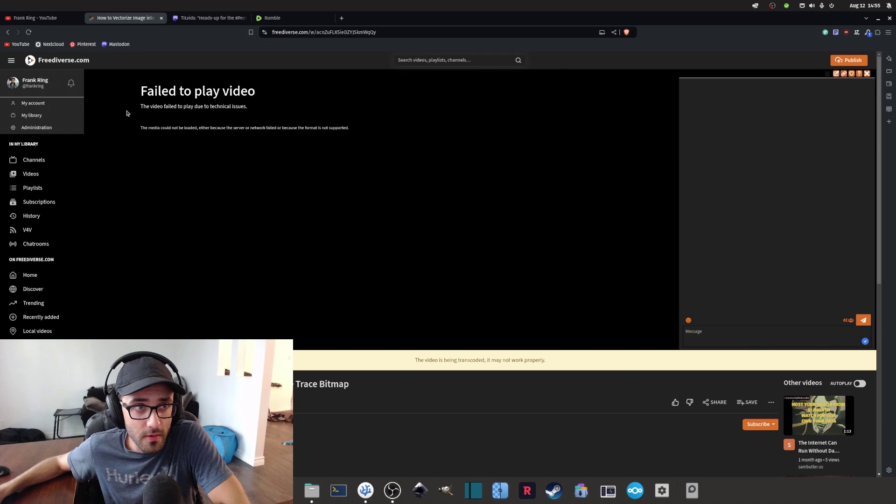
- Go back and try the GPT4ALL video, which shows the same failed-to-play error
key("alt+Left")
scroll(335, 322, "down", 3)
scroll(335, 321, "down", 5)
scroll(335, 321, "down", 5)
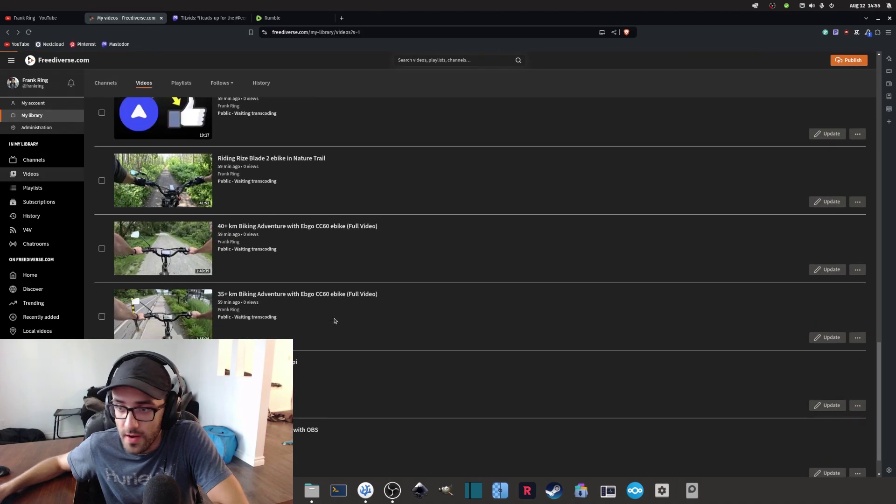
scroll(334, 321, "down", 5)
scroll(282, 315, "down", 5)
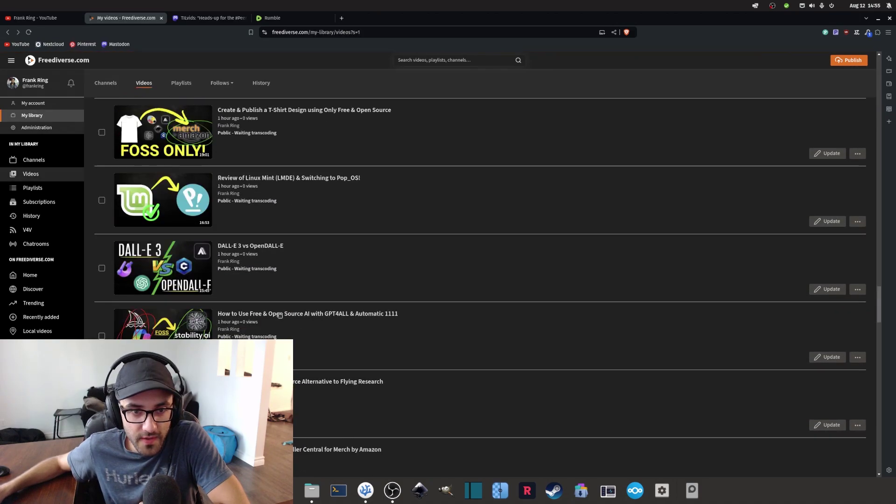
left_click(280, 314)
triple_click(515, 358)
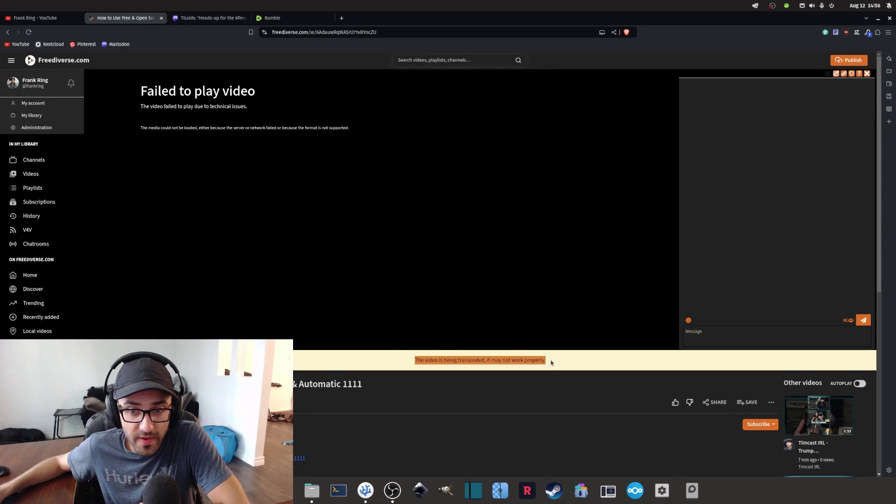
double_click(202, 128)
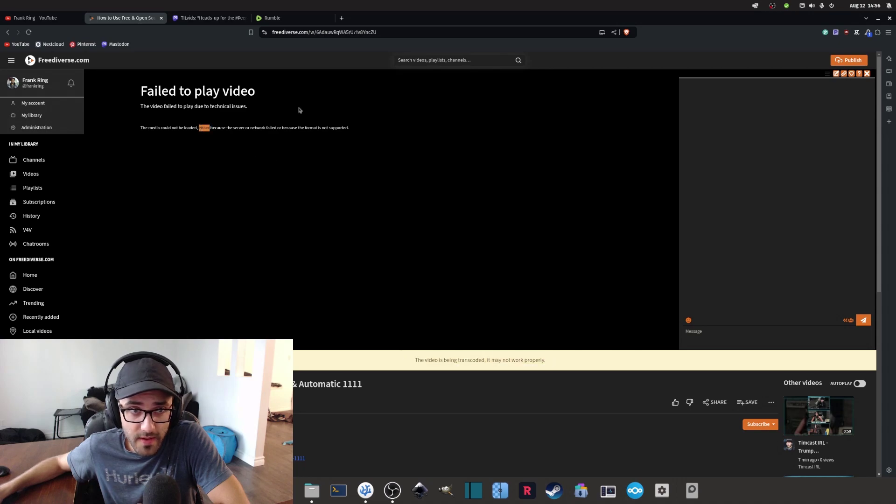
triple_click(187, 107)
left_click(187, 107)
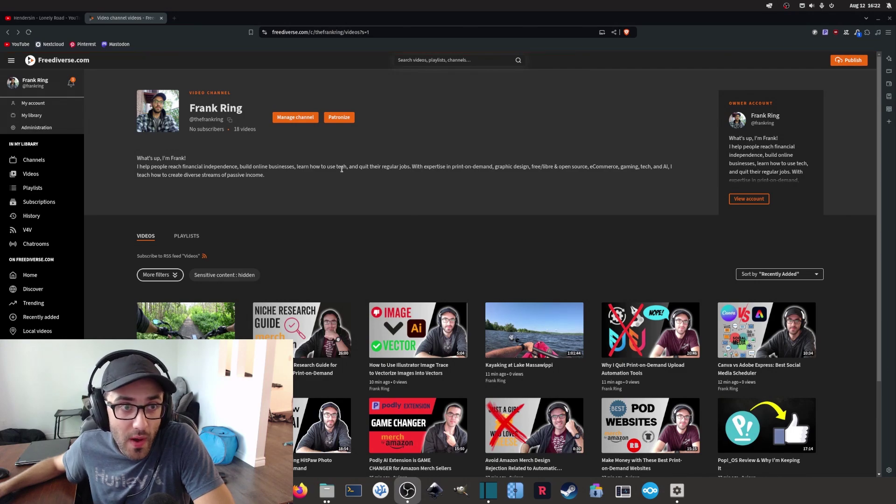
- Review the new-video notifications, dismiss them, and reload the channel's videos page
left_click(71, 83)
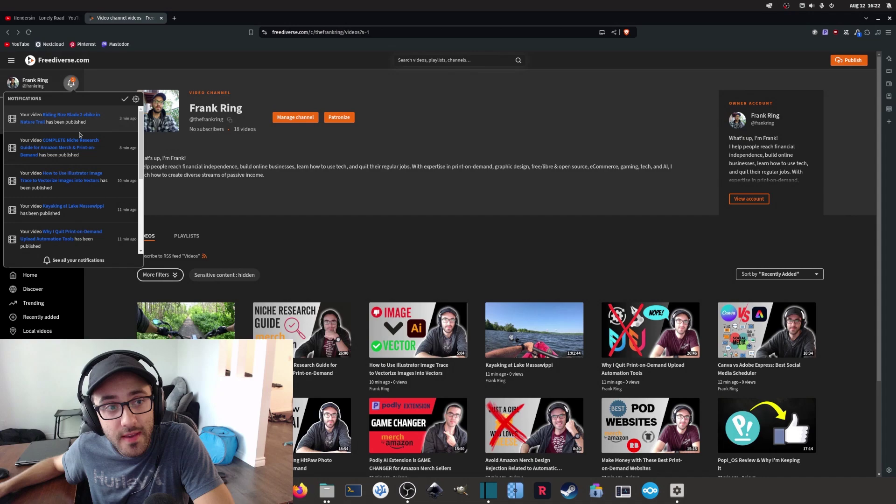
scroll(112, 155, "down", 1)
scroll(125, 166, "up", 1)
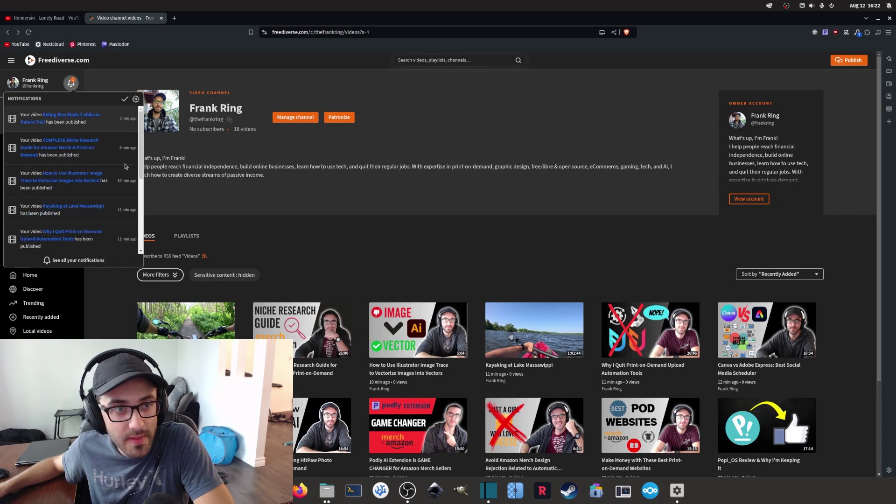
left_click(209, 176)
left_click(29, 33)
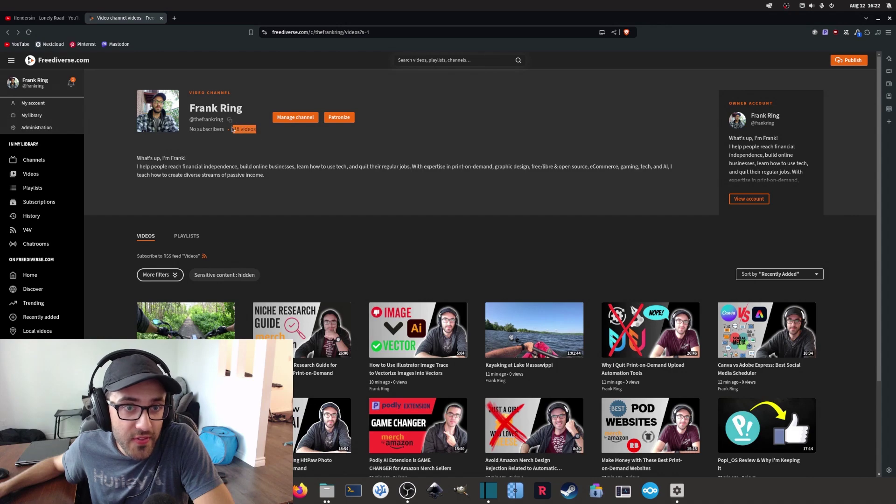
- Play the Battle.Net on Linux, Spaceship Review and How to Play OSRS videos
scroll(327, 254, "down", 2)
scroll(336, 250, "up", 2)
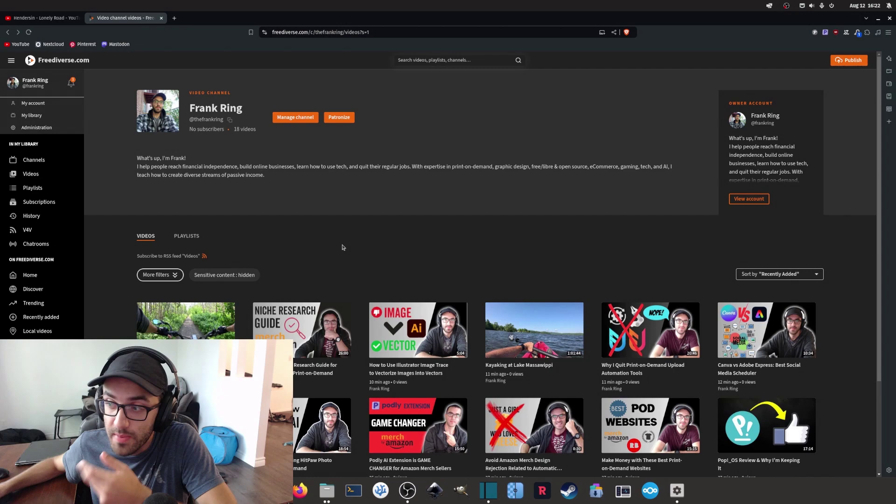
scroll(348, 247, "down", 3)
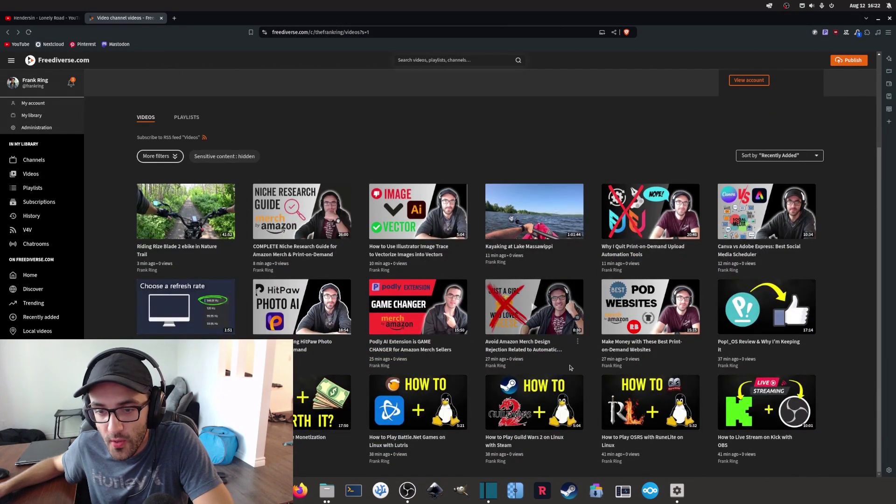
left_click(427, 424)
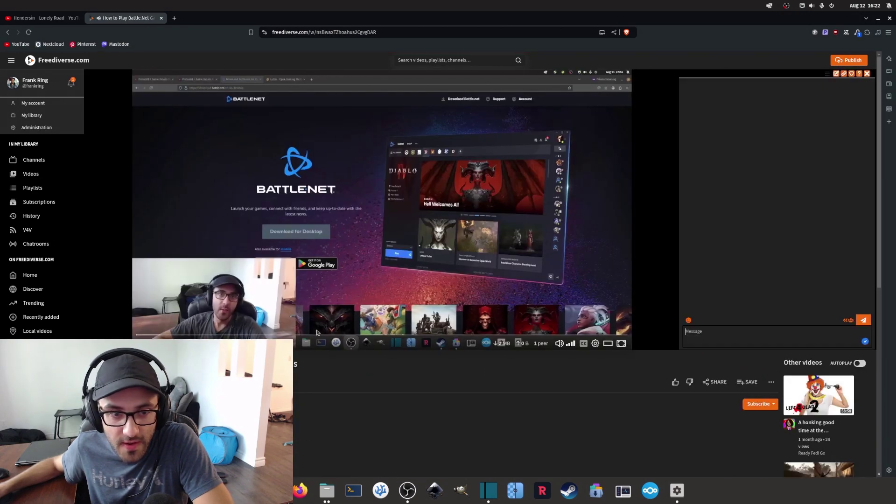
key("alt+Left")
scroll(355, 280, "down", 3)
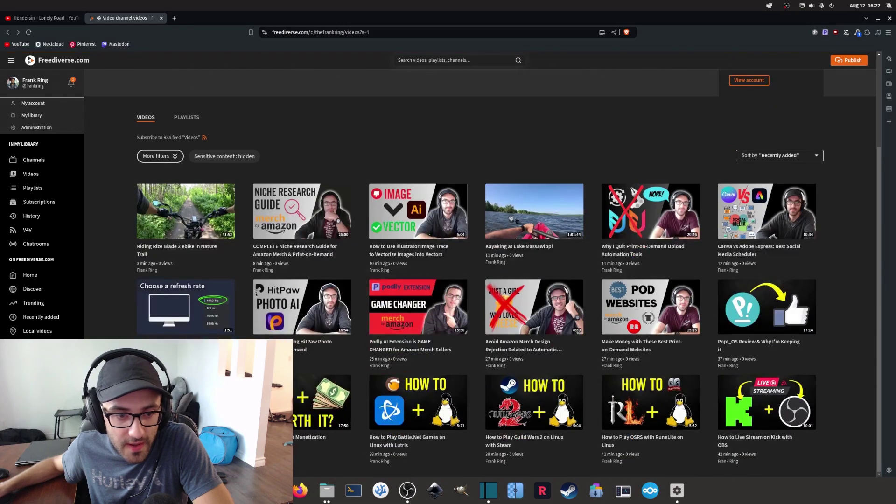
left_click(348, 294)
key("alt+Left")
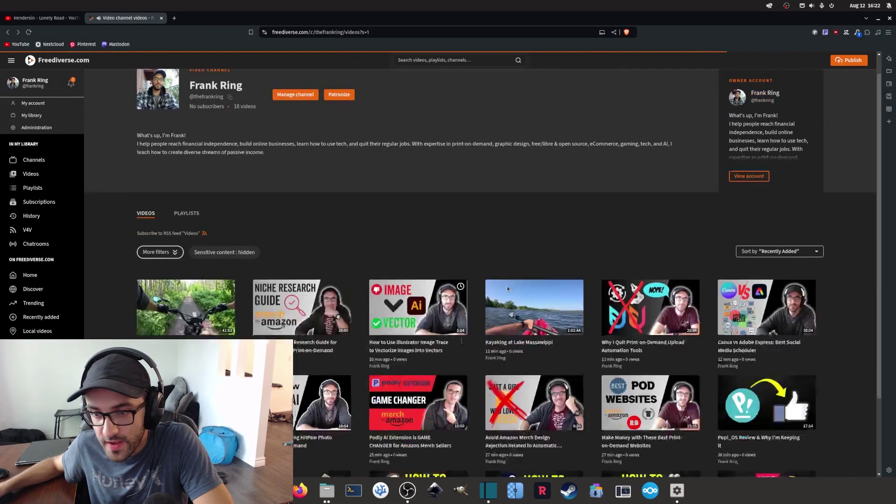
scroll(507, 287, "down", 2)
left_click(690, 398)
key("alt+Left")
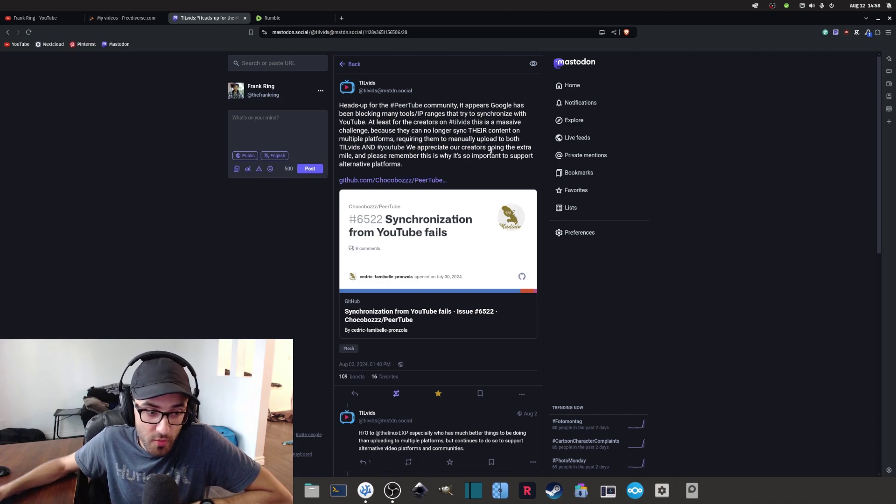
- View Rumble's Auto Syndication page (YouTube, Facebook, Vimeo off), then return to the TILvids post
left_click(299, 19)
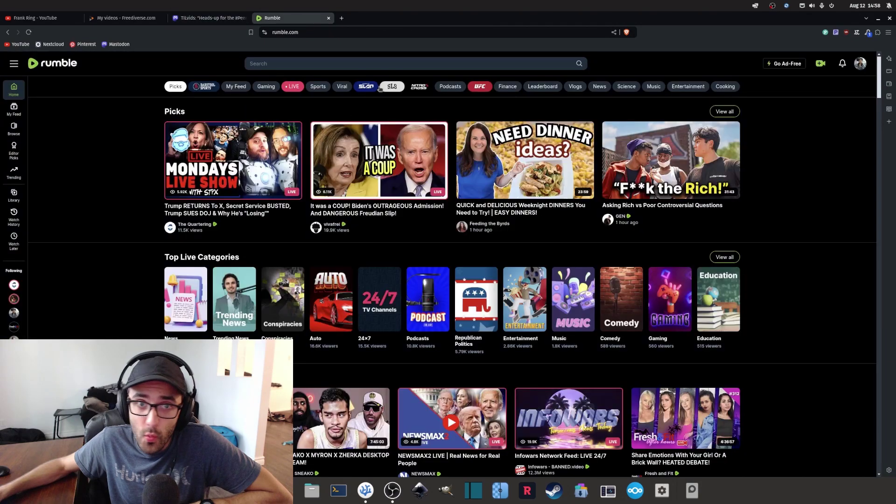
left_click(859, 65)
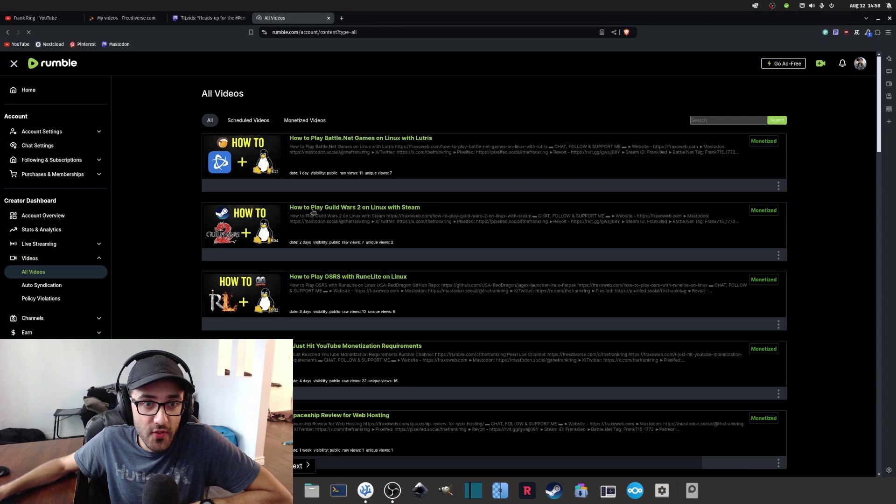
scroll(313, 211, "down", 3)
left_click(67, 286)
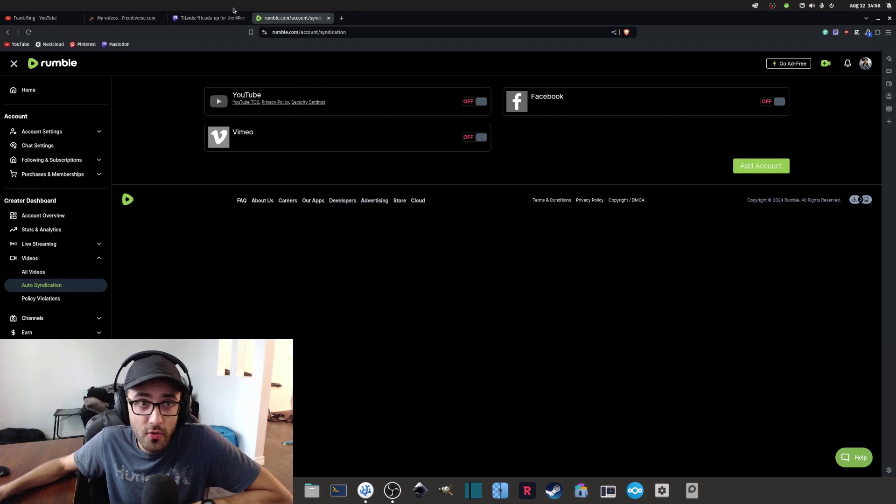
left_click(221, 18)
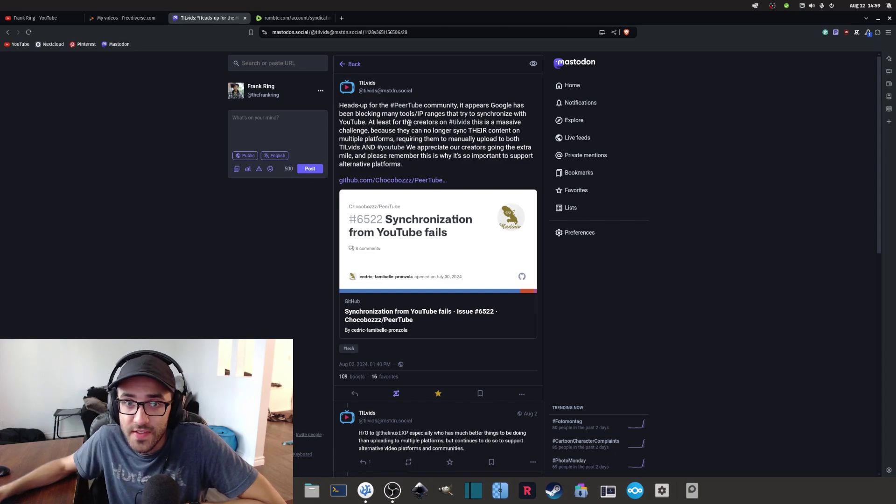
- Highlight the TILvids sentence on creators losing cross-platform sync, then deselect it
left_click_drag(458, 125, 380, 142)
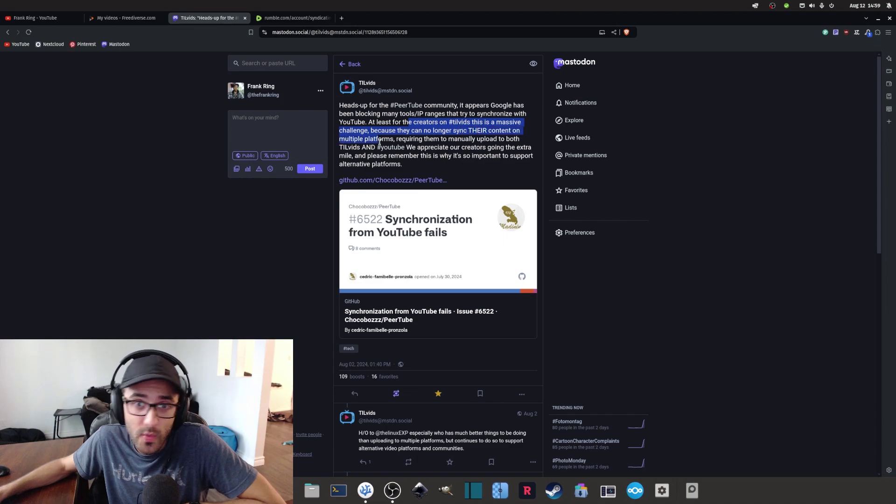
left_click(410, 141)
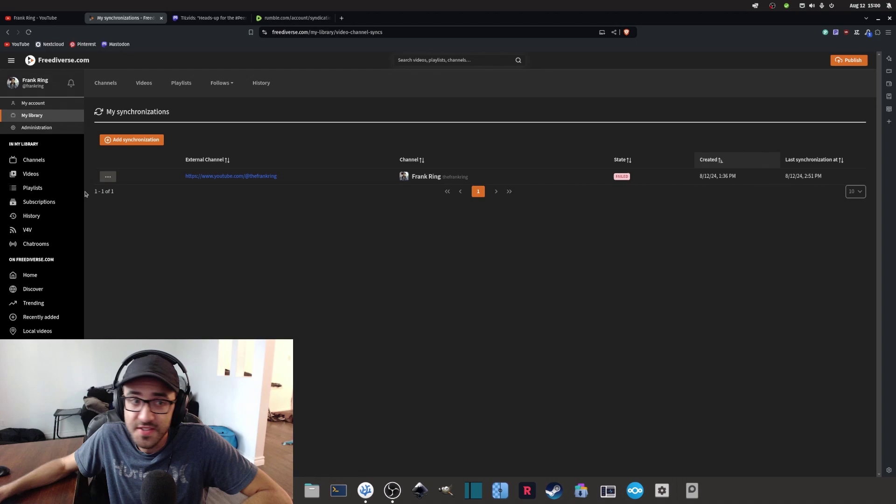
- List the failed sync's imports, then go to Channels and the Videos list
left_click(108, 177)
left_click(125, 191)
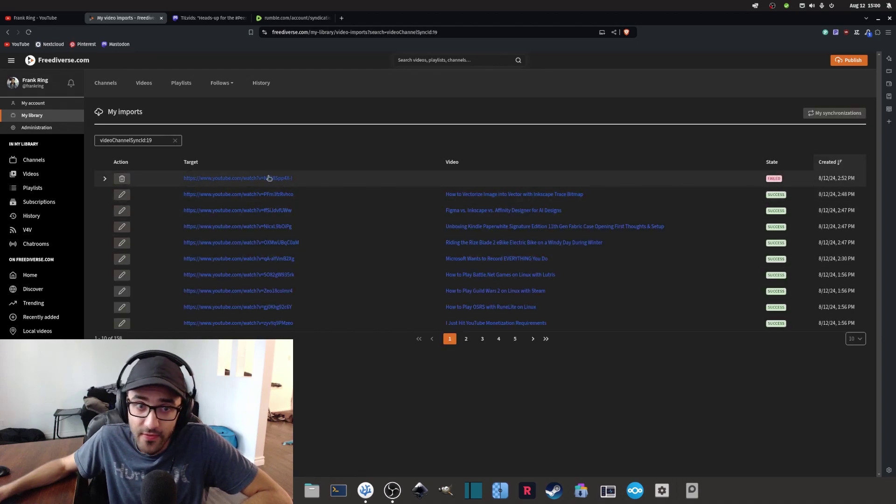
left_click(30, 114)
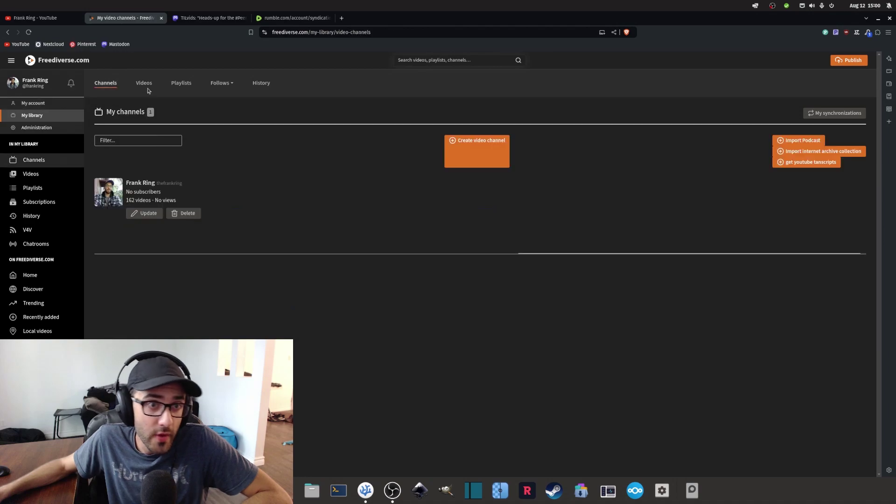
left_click(145, 84)
- Open the Kindle Paperwhite unboxing video, highlight its still-importing notice, and return to My videos
scroll(303, 246, "down", 5)
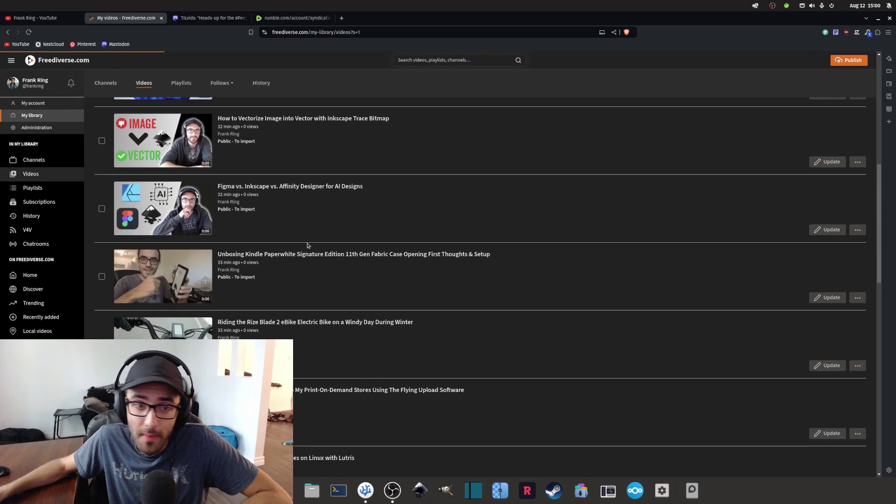
left_click(291, 254)
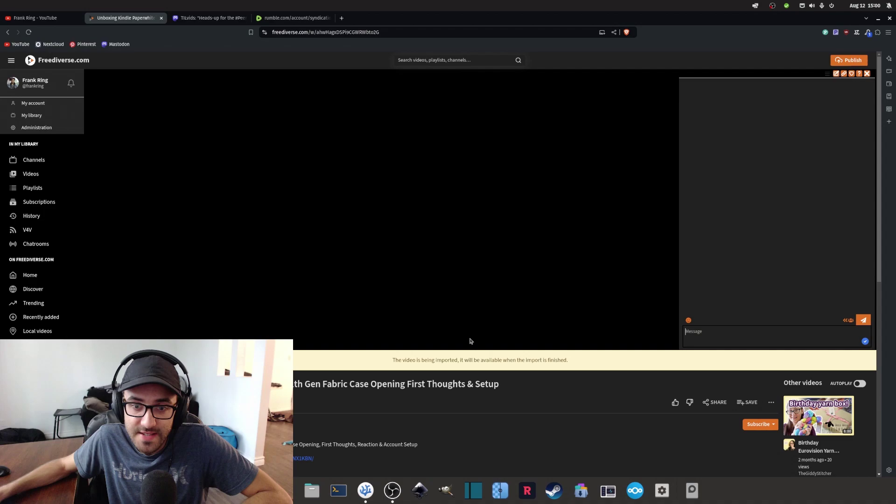
left_click_drag(376, 359, 531, 362)
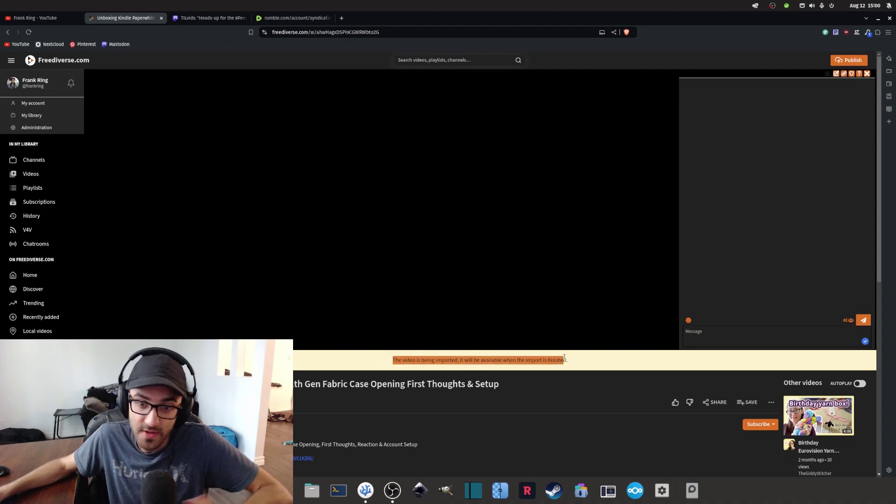
triple_click(484, 360)
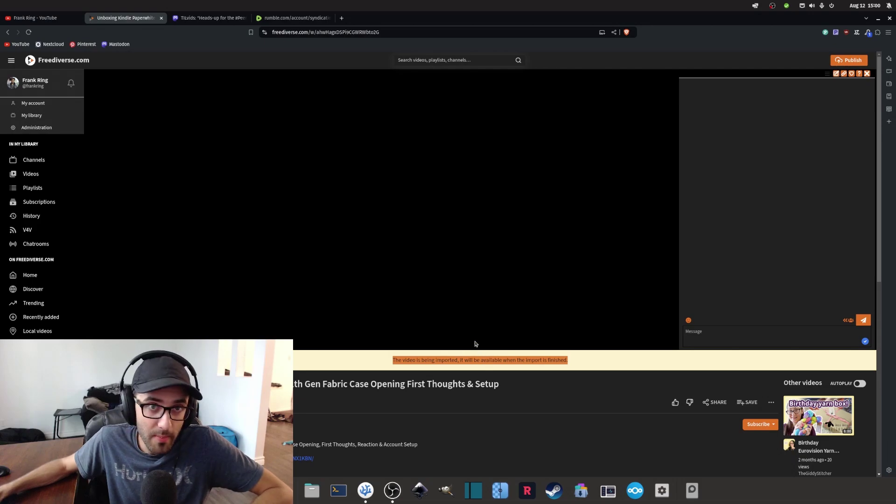
key("alt+Left")
scroll(367, 242, "down", 5)
scroll(367, 243, "down", 2)
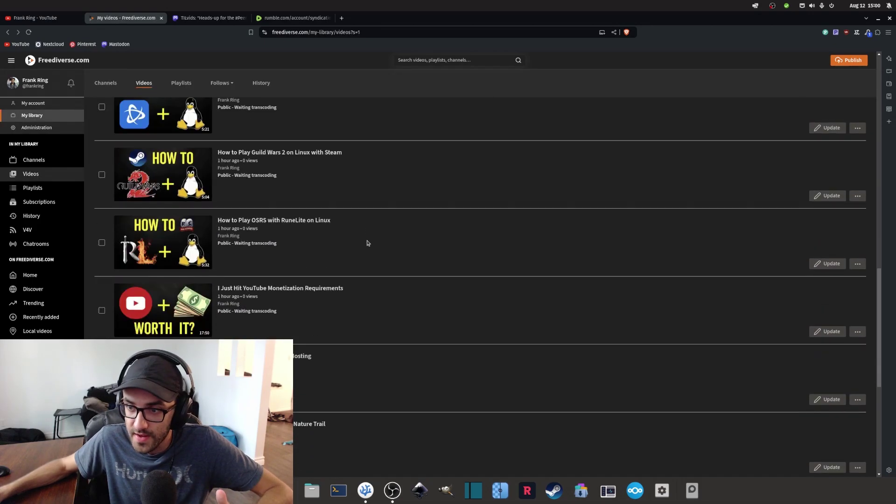
scroll(368, 243, "down", 3)
scroll(367, 246, "up", 3)
scroll(374, 248, "up", 10)
scroll(386, 253, "up", 2)
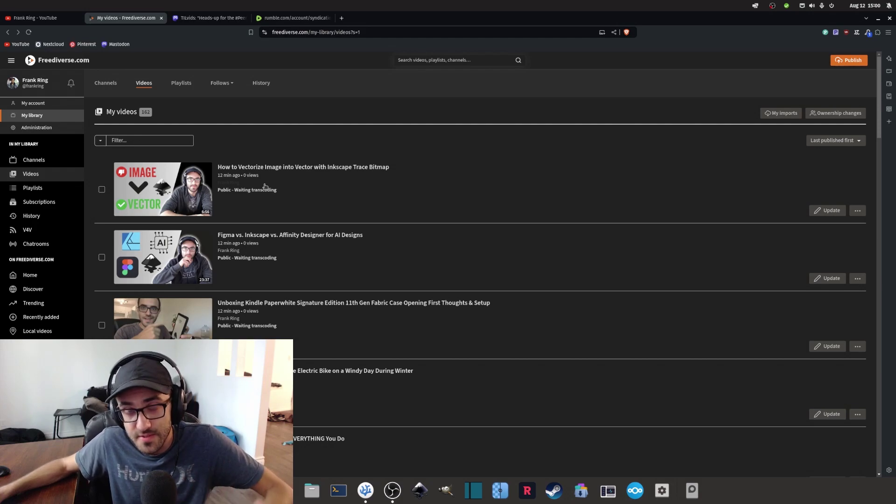
left_click(210, 19)
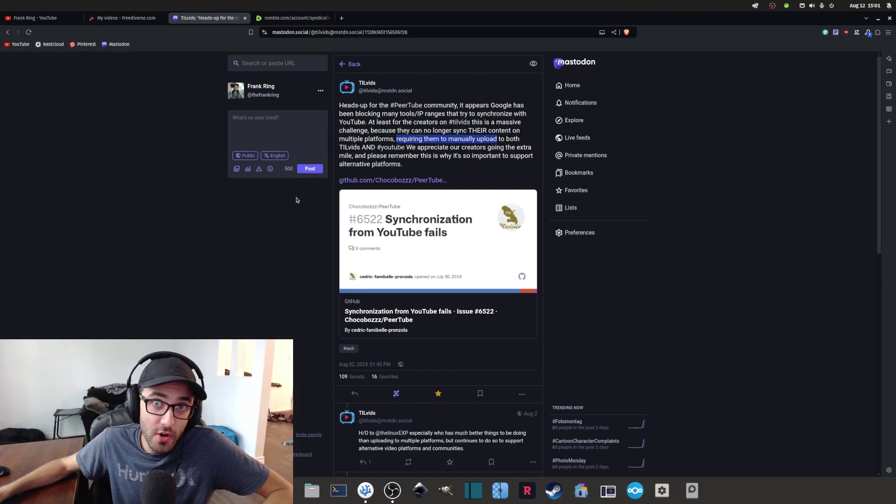
left_click(130, 18)
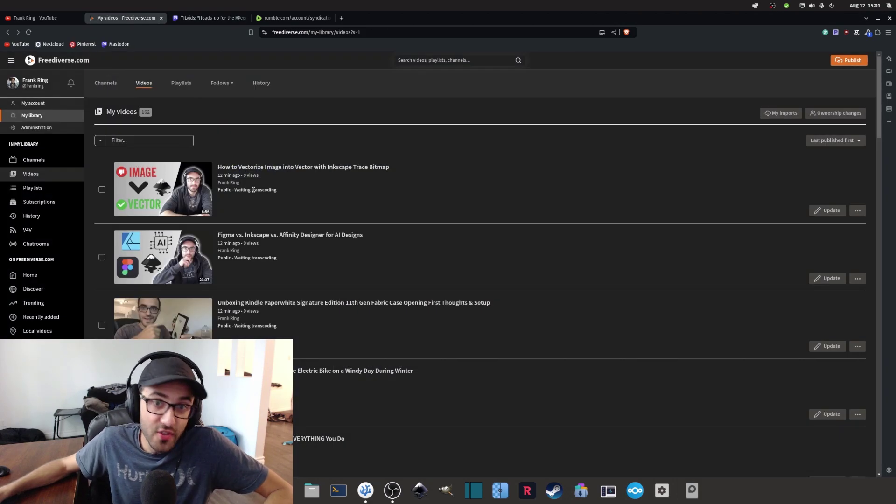
left_click(216, 17)
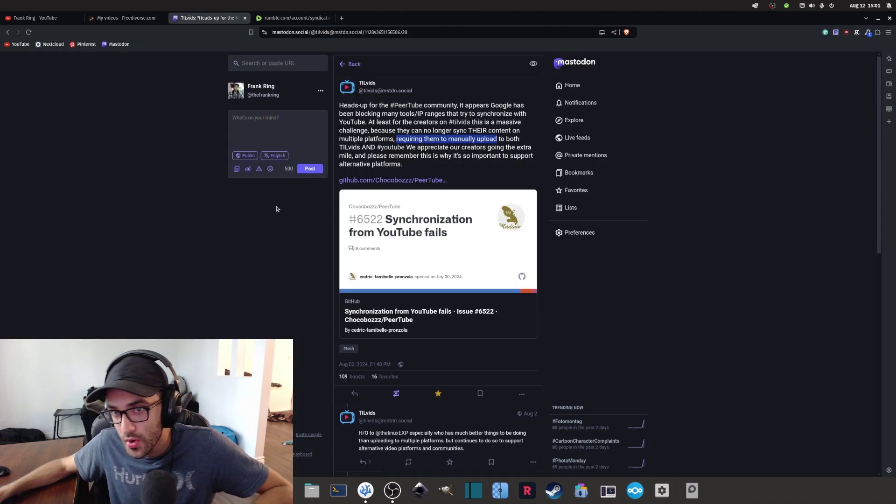
left_click(127, 18)
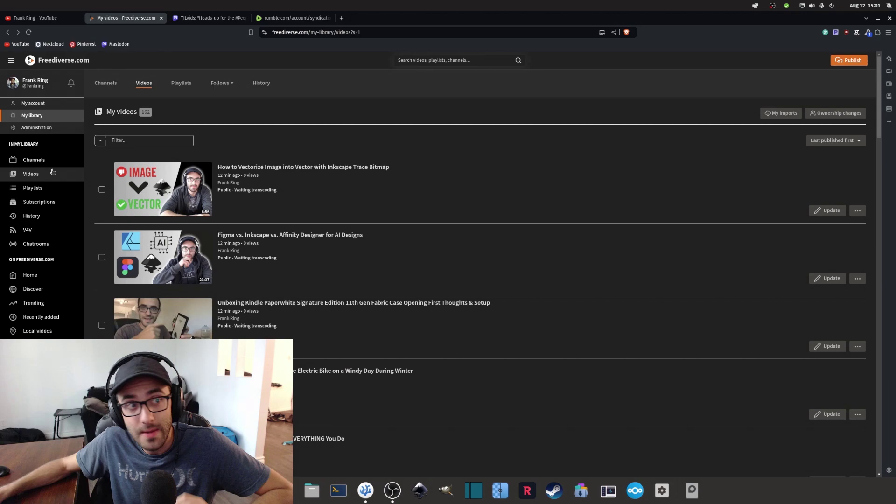